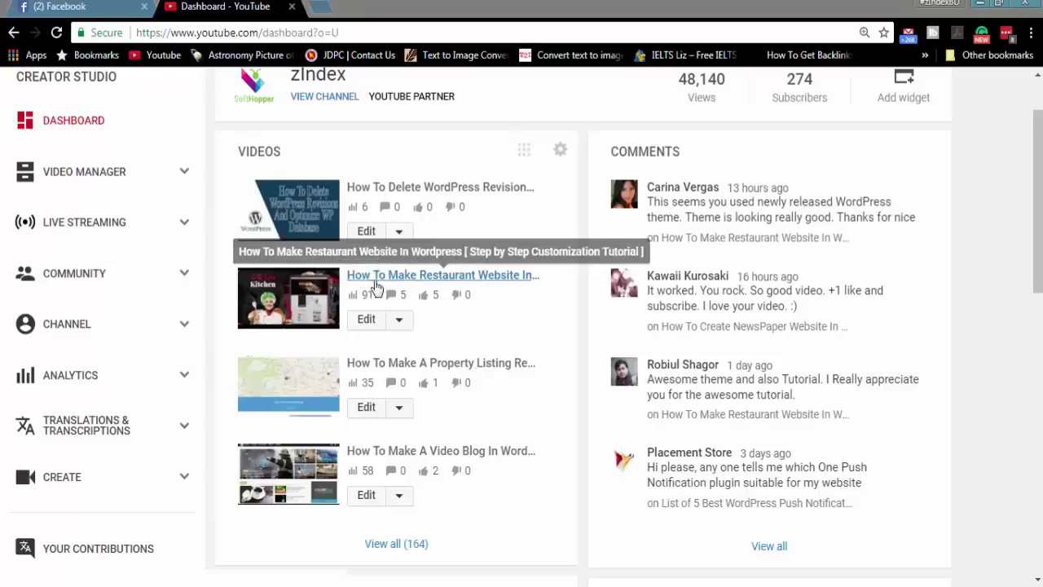
- Open Video Manager to list the channel's 164 videos, including the restaurant website tutorial
{"action": "left_click", "coordinate": [77, 175]}
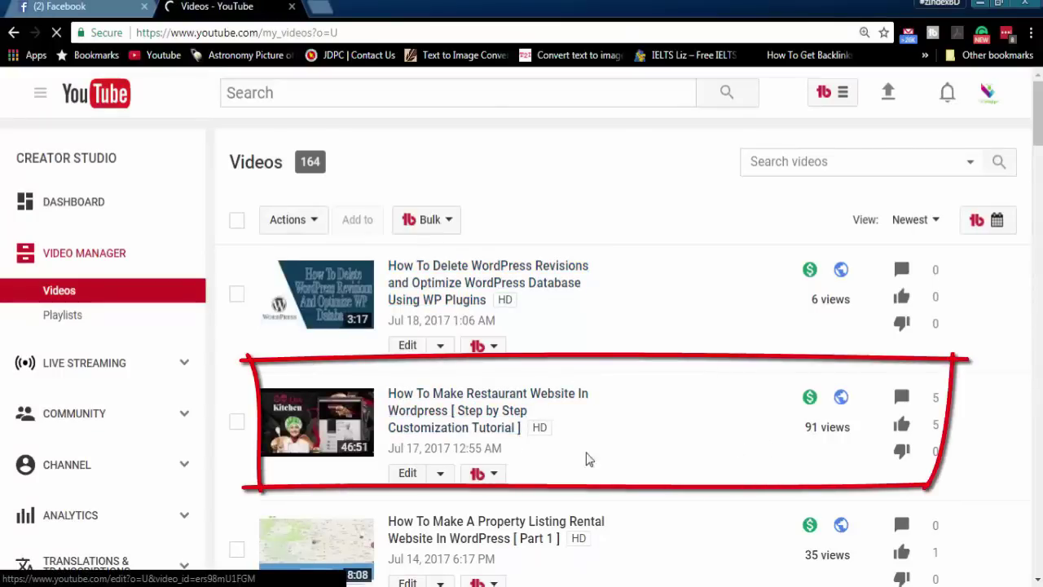
- Open the restaurant website tutorial's Analytics overview and review its last-28-days stats
{"action": "left_click", "coordinate": [832, 438]}
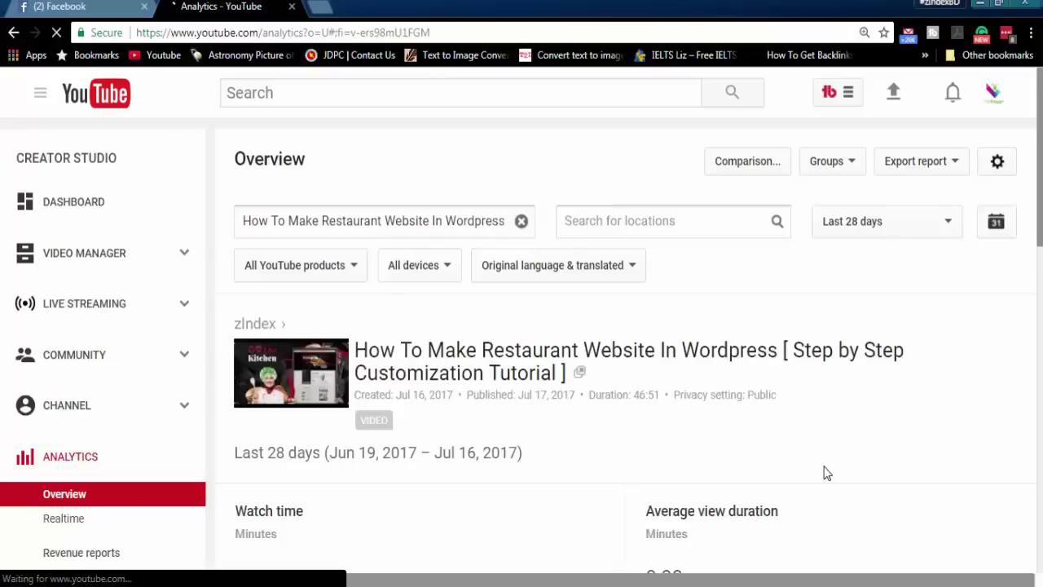
{"action": "scroll", "coordinate": [805, 464], "scroll_direction": "down", "scroll_amount": 2}
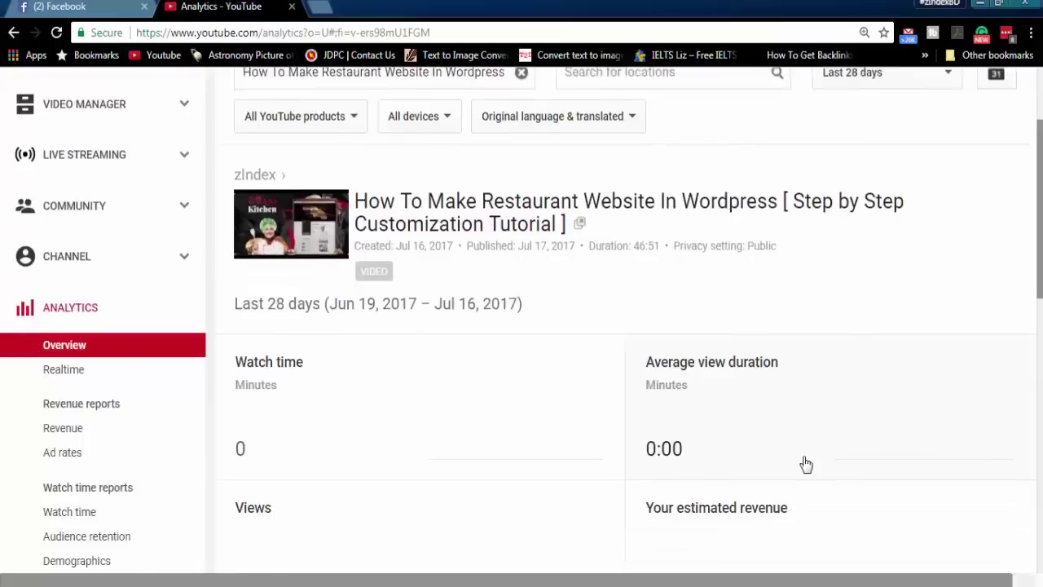
{"action": "scroll", "coordinate": [805, 464], "scroll_direction": "down", "scroll_amount": 3}
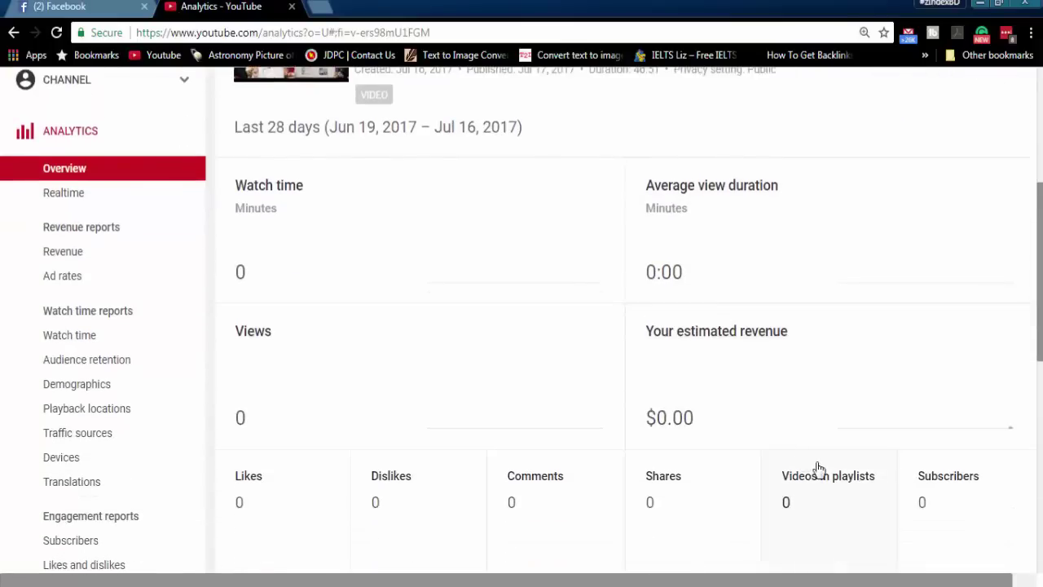
{"action": "scroll", "coordinate": [734, 463], "scroll_direction": "down", "scroll_amount": 1}
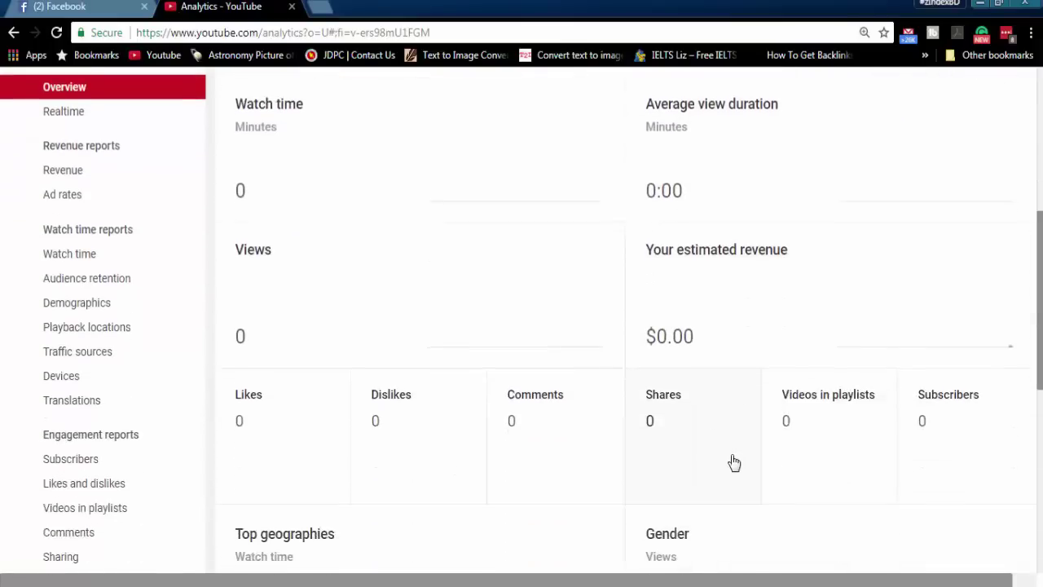
{"action": "scroll", "coordinate": [732, 462], "scroll_direction": "down", "scroll_amount": 1}
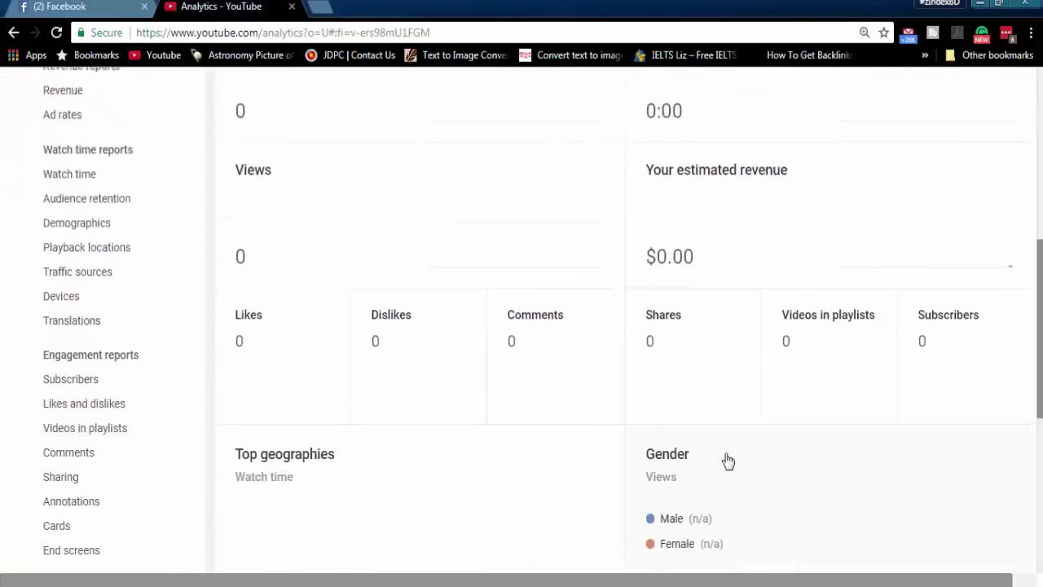
{"action": "scroll", "coordinate": [727, 461], "scroll_direction": "up", "scroll_amount": 4}
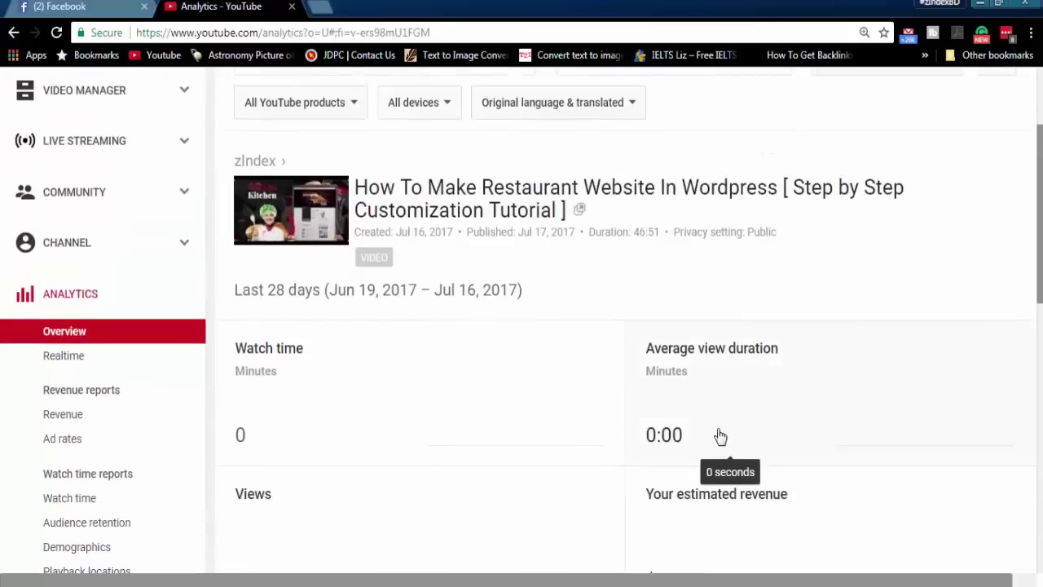
{"action": "scroll", "coordinate": [791, 403], "scroll_direction": "up", "scroll_amount": 2}
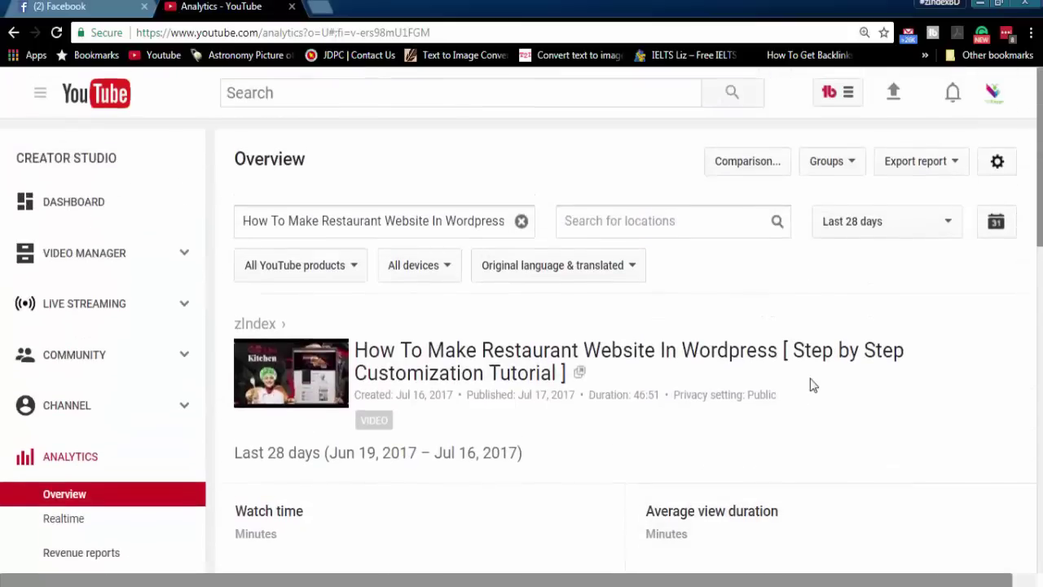
{"action": "left_click", "coordinate": [907, 227]}
- Switch the video's analytics to Lifetime and scroll through the 0-view report
{"action": "left_click", "coordinate": [888, 262]}
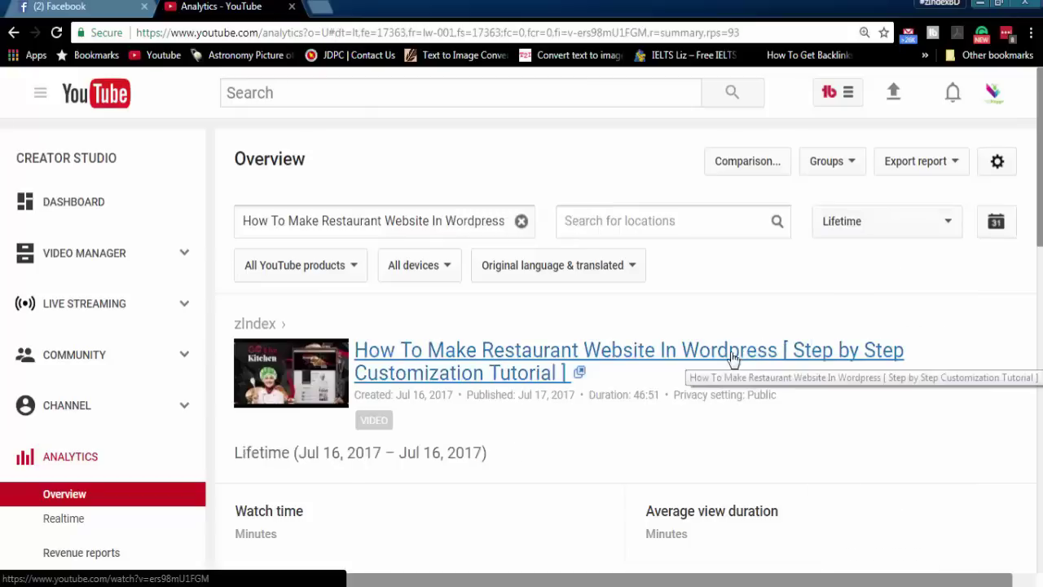
{"action": "scroll", "coordinate": [664, 367], "scroll_direction": "down", "scroll_amount": 2}
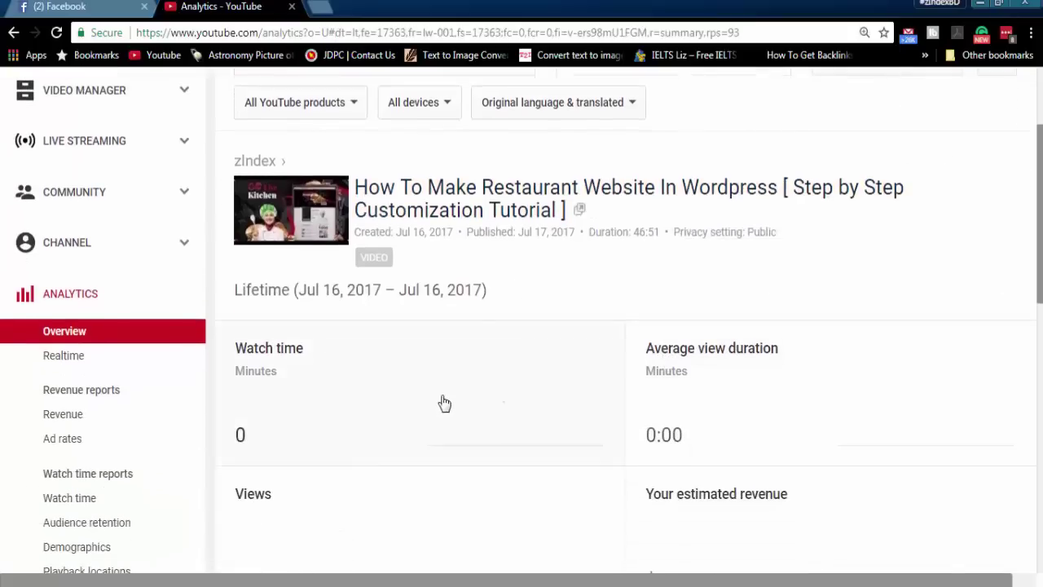
{"action": "scroll", "coordinate": [444, 402], "scroll_direction": "down", "scroll_amount": 4}
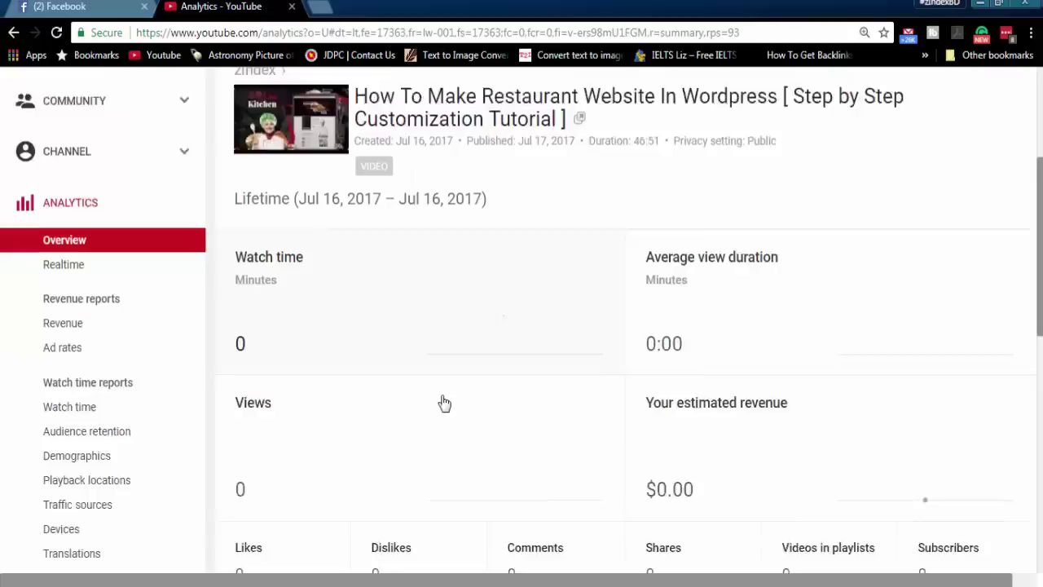
{"action": "scroll", "coordinate": [444, 403], "scroll_direction": "down", "scroll_amount": 3}
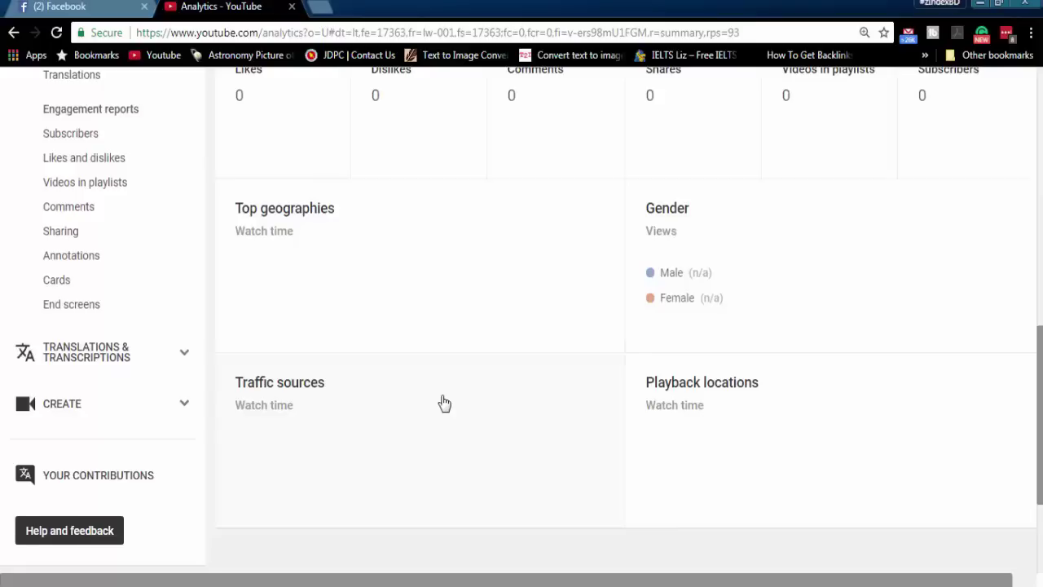
{"action": "scroll", "coordinate": [444, 402], "scroll_direction": "up", "scroll_amount": 1}
{"action": "scroll", "coordinate": [444, 402], "scroll_direction": "down", "scroll_amount": 1}
- Start an email to Partner Support from Help and feedback
{"action": "left_click", "coordinate": [63, 534]}
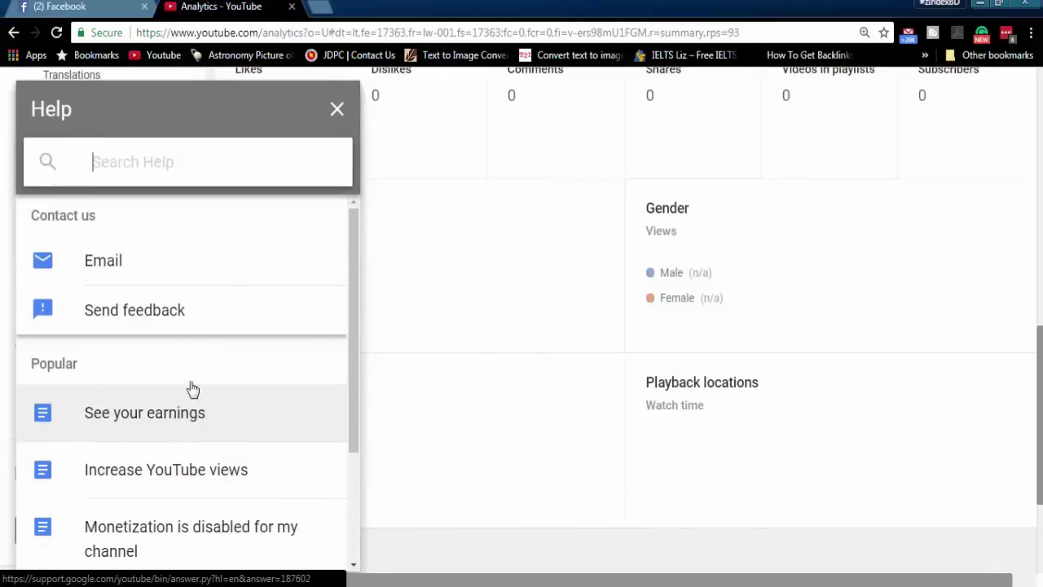
{"action": "left_click", "coordinate": [174, 275]}
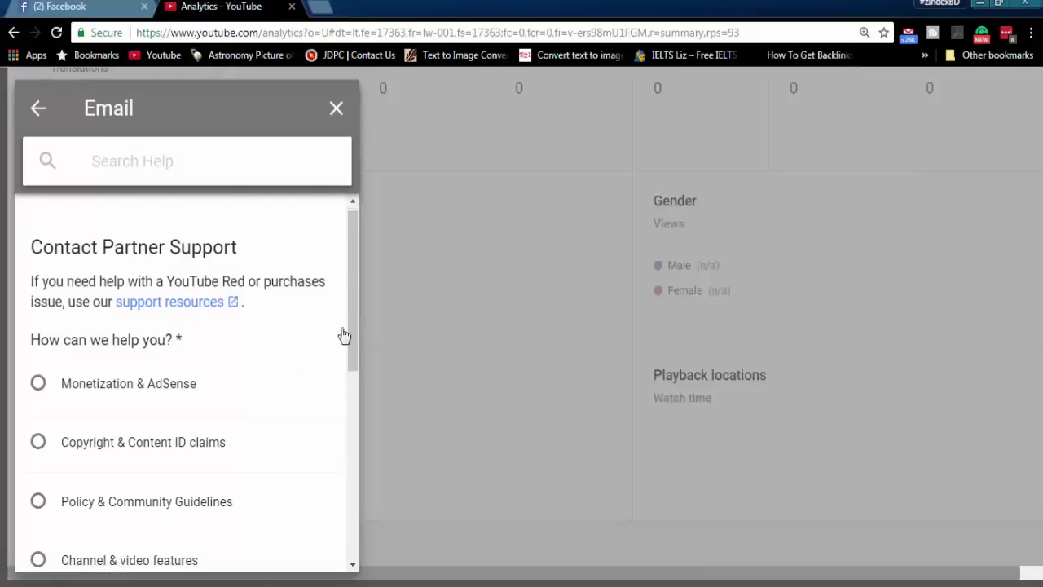
{"action": "scroll", "coordinate": [351, 324], "scroll_direction": "down", "scroll_amount": 1}
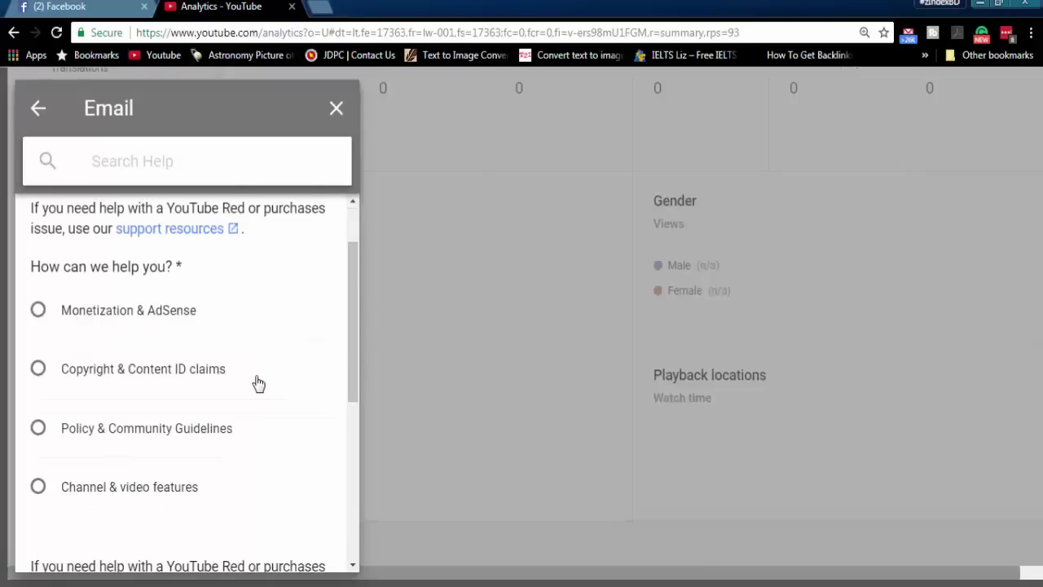
{"action": "scroll", "coordinate": [256, 384], "scroll_direction": "down", "scroll_amount": 1}
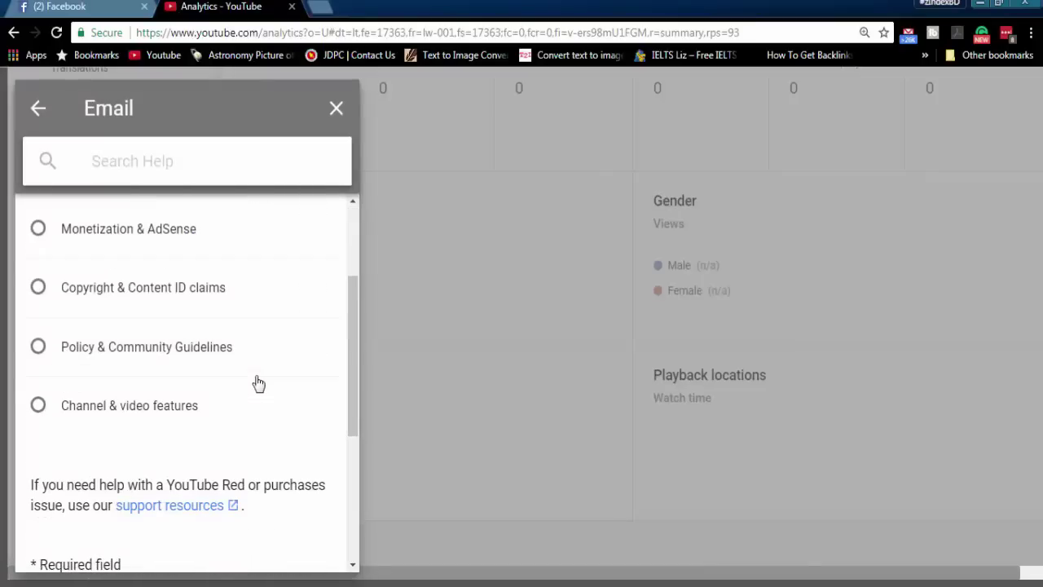
- Choose the Channel & video features topic and autofill the first and last name
{"action": "left_click", "coordinate": [37, 405]}
{"action": "scroll", "coordinate": [244, 400], "scroll_direction": "down", "scroll_amount": 1}
{"action": "scroll", "coordinate": [247, 400], "scroll_direction": "down", "scroll_amount": 1}
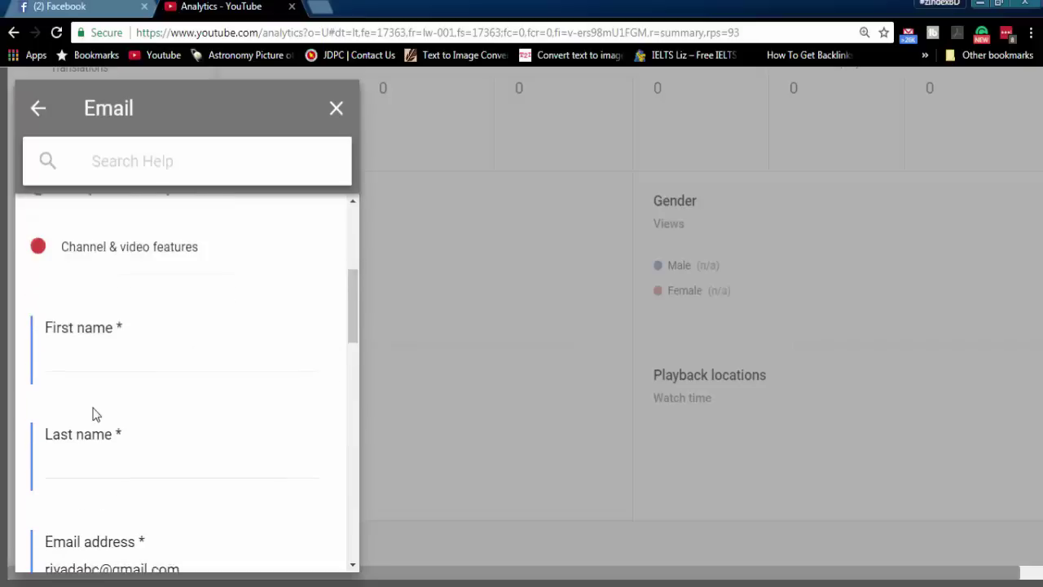
{"action": "left_click", "coordinate": [127, 357]}
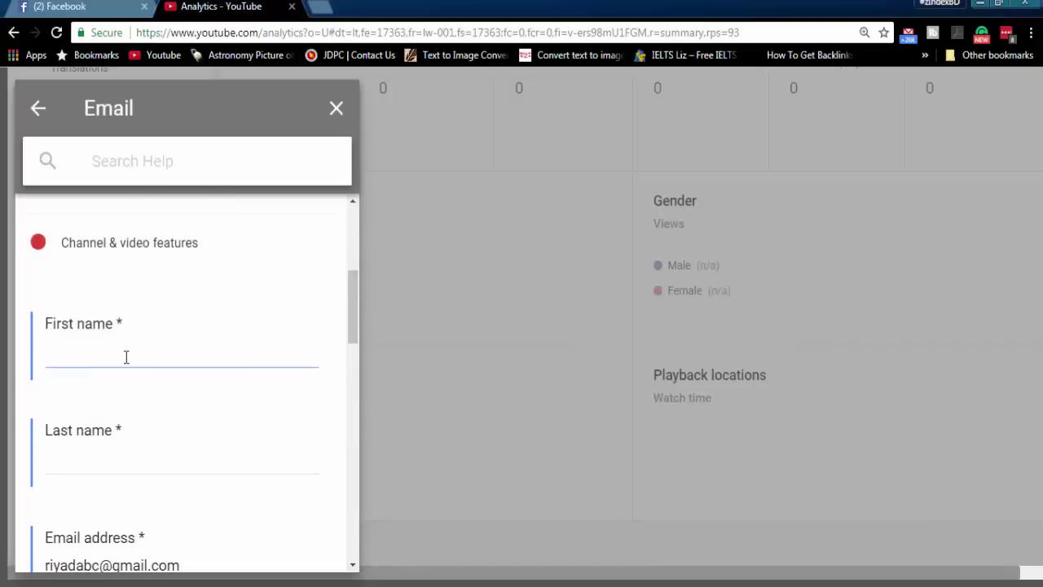
{"action": "type", "text": "a"}
{"action": "left_click", "coordinate": [122, 373]}
- Replace the prefilled e-mail address with the correct contact e-mail
{"action": "scroll", "coordinate": [152, 404], "scroll_direction": "down", "scroll_amount": 1}
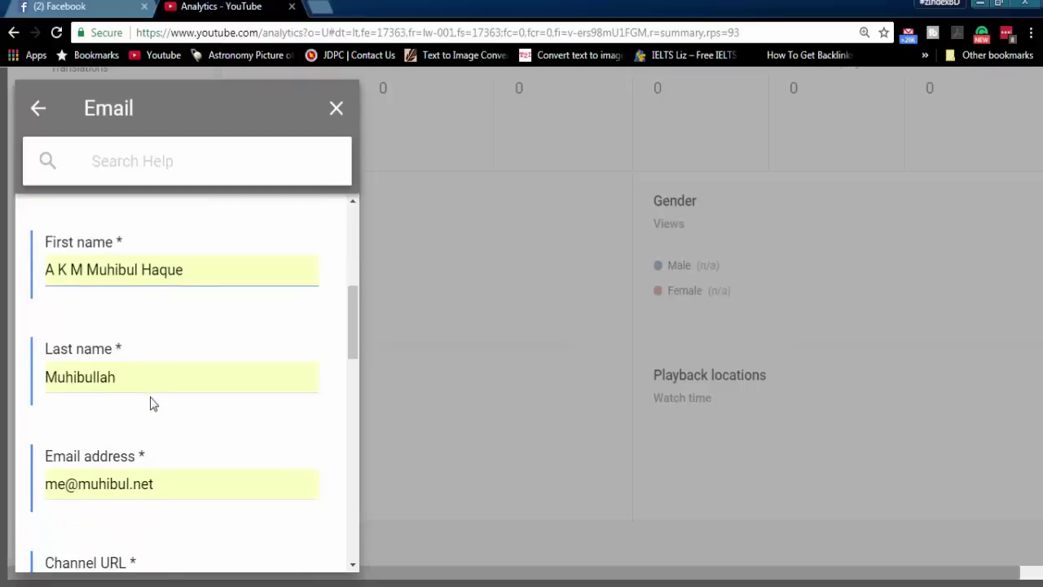
{"action": "left_click", "coordinate": [118, 479]}
{"action": "key", "text": "ctrl+a"}
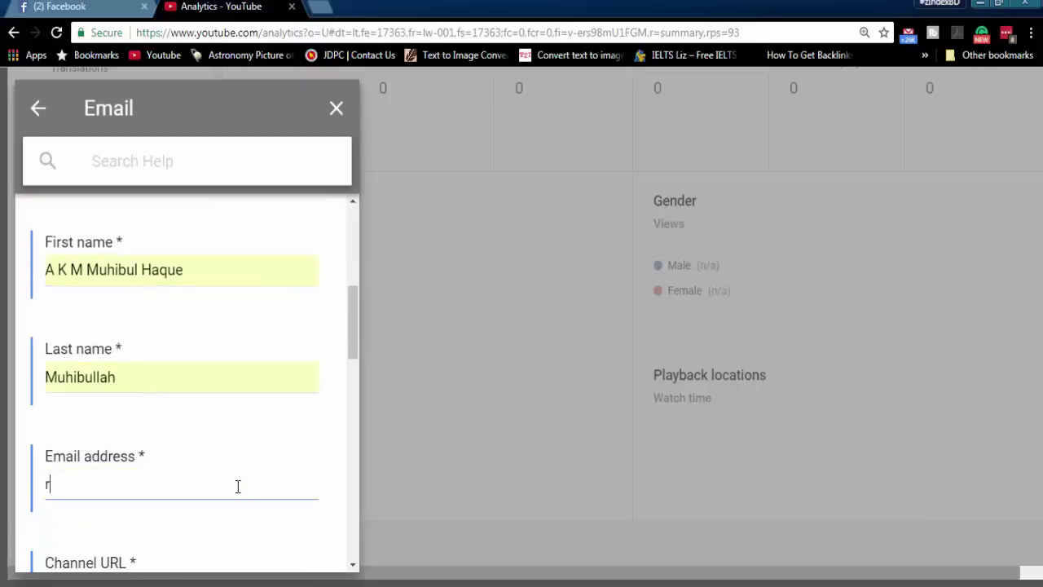
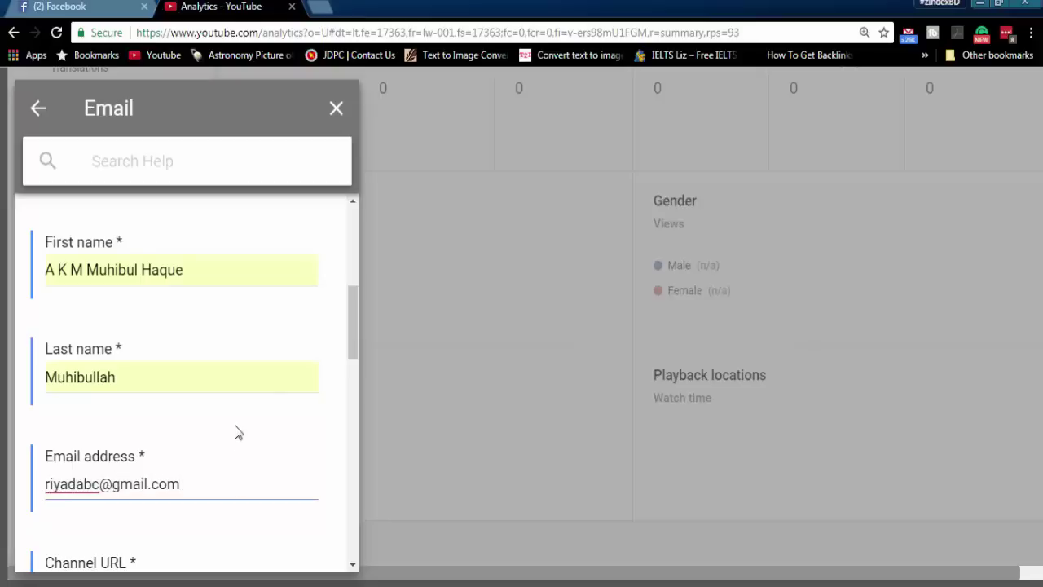
{"action": "scroll", "coordinate": [245, 420], "scroll_direction": "down", "scroll_amount": 2}
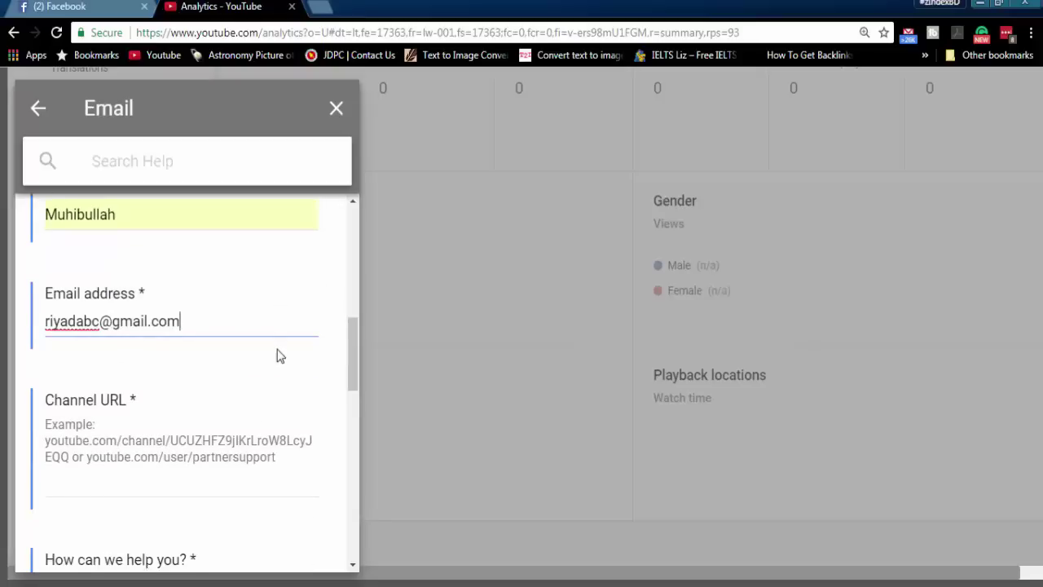
- Open the zIndex channel page in a new tab and copy its URL
{"action": "left_click", "coordinate": [324, 6]}
{"action": "type", "text": "youtube.com"}
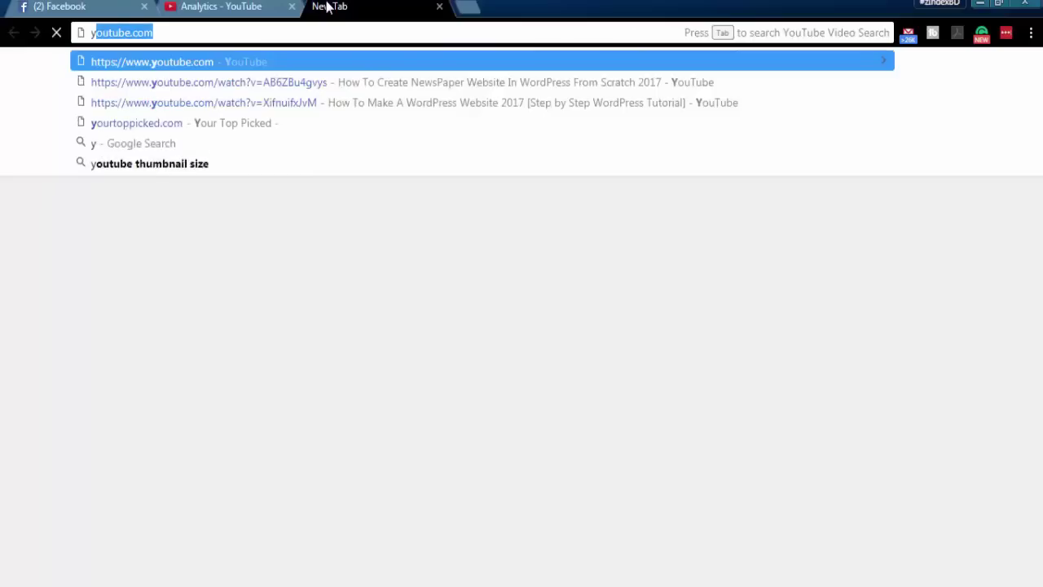
{"action": "key", "text": "Return"}
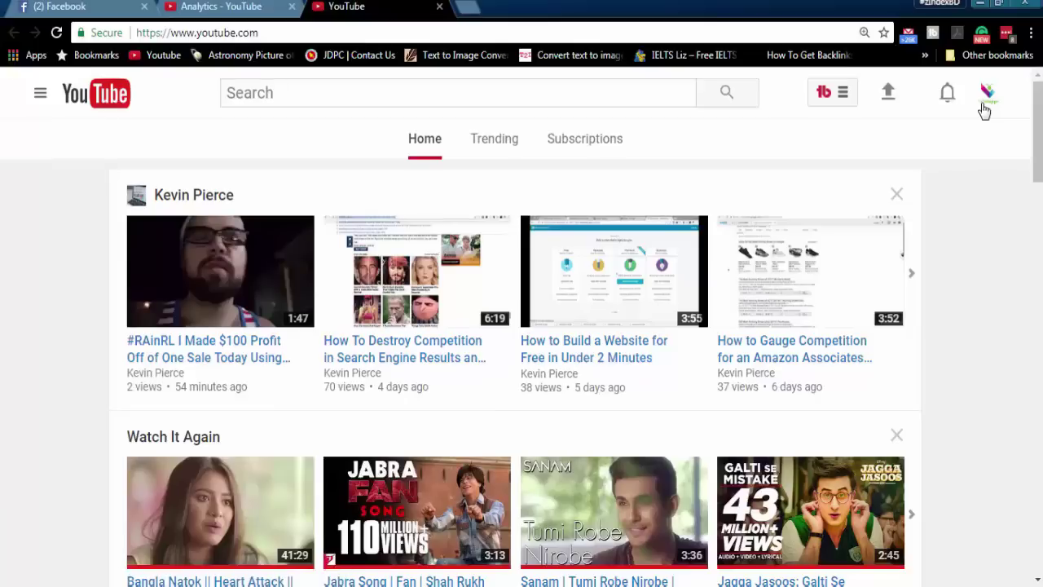
{"action": "left_click", "coordinate": [986, 108]}
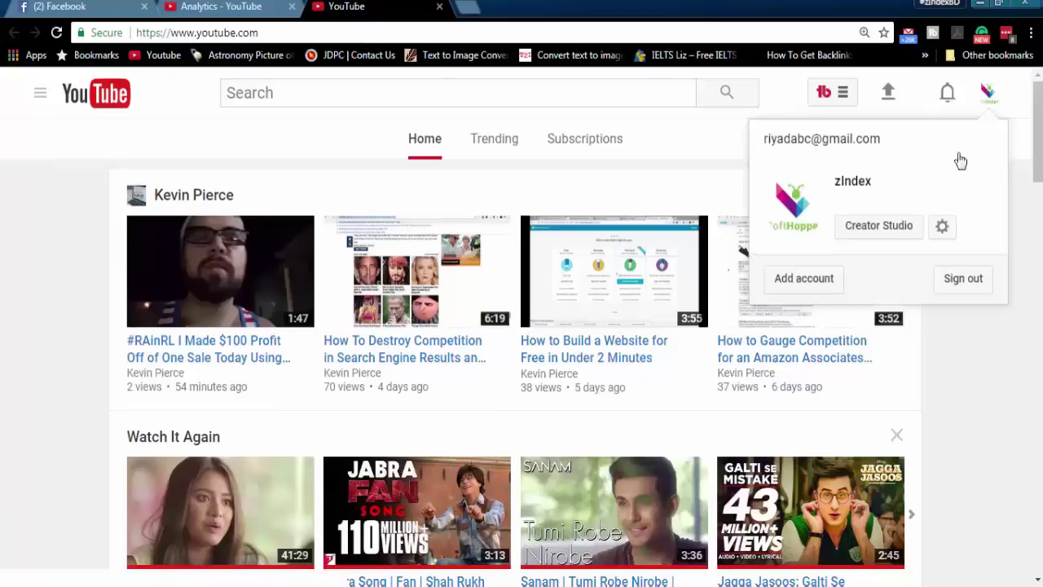
{"action": "left_click", "coordinate": [885, 235]}
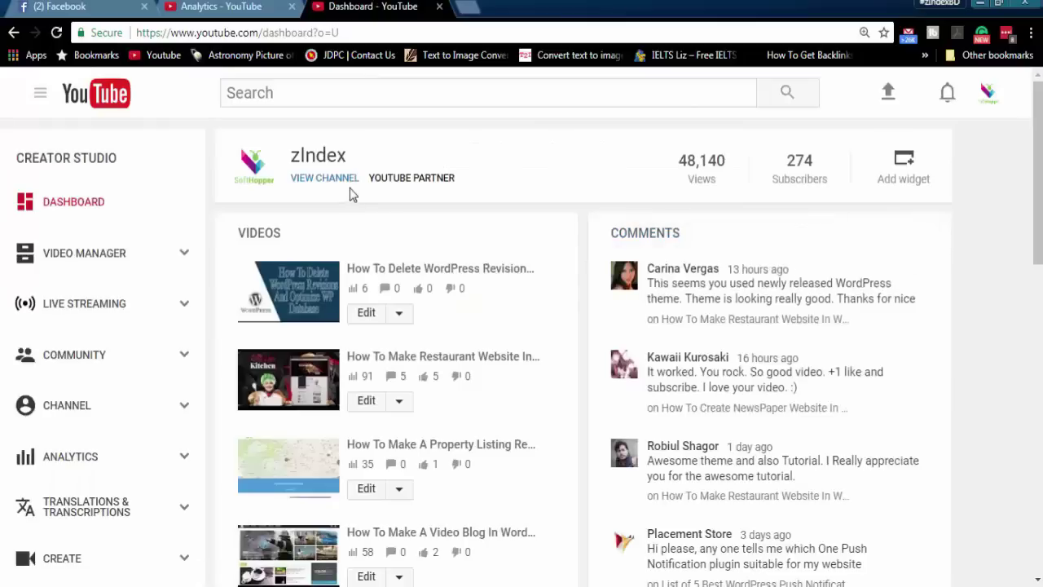
{"action": "left_click", "coordinate": [347, 182]}
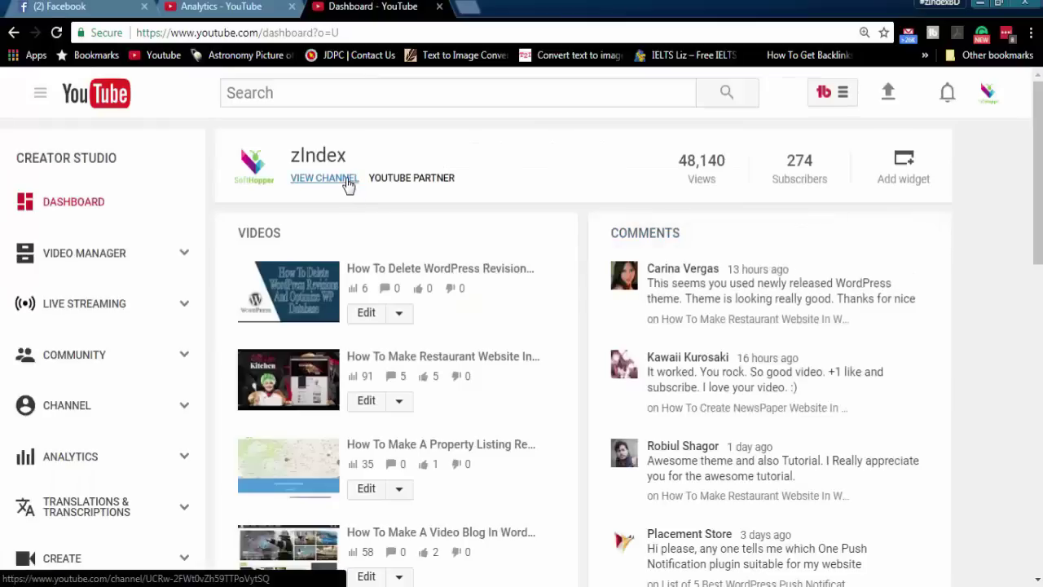
{"action": "left_click", "coordinate": [359, 181]}
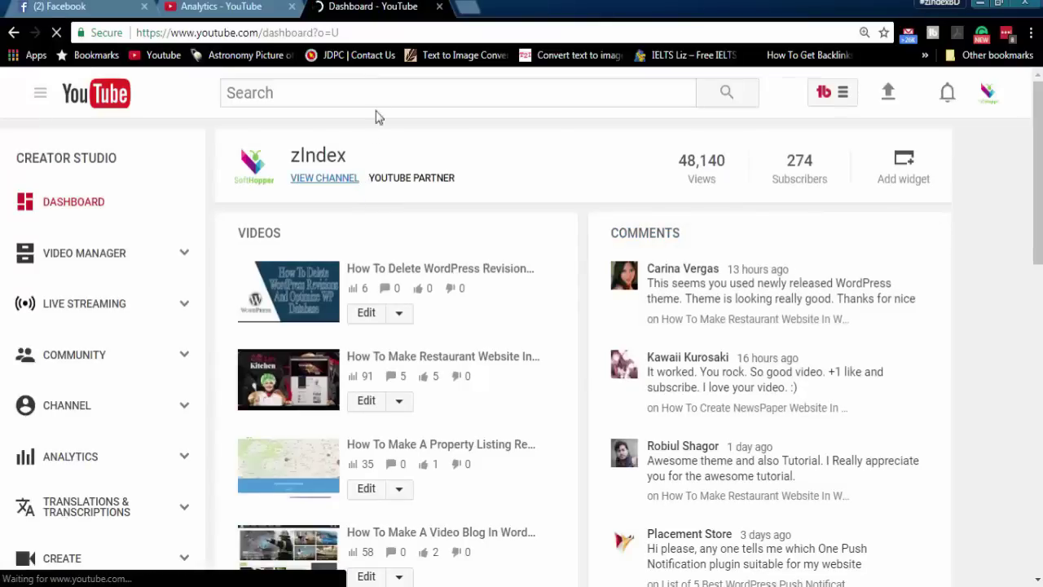
{"action": "left_click", "coordinate": [388, 32]}
{"action": "key", "text": "ctrl+c"}
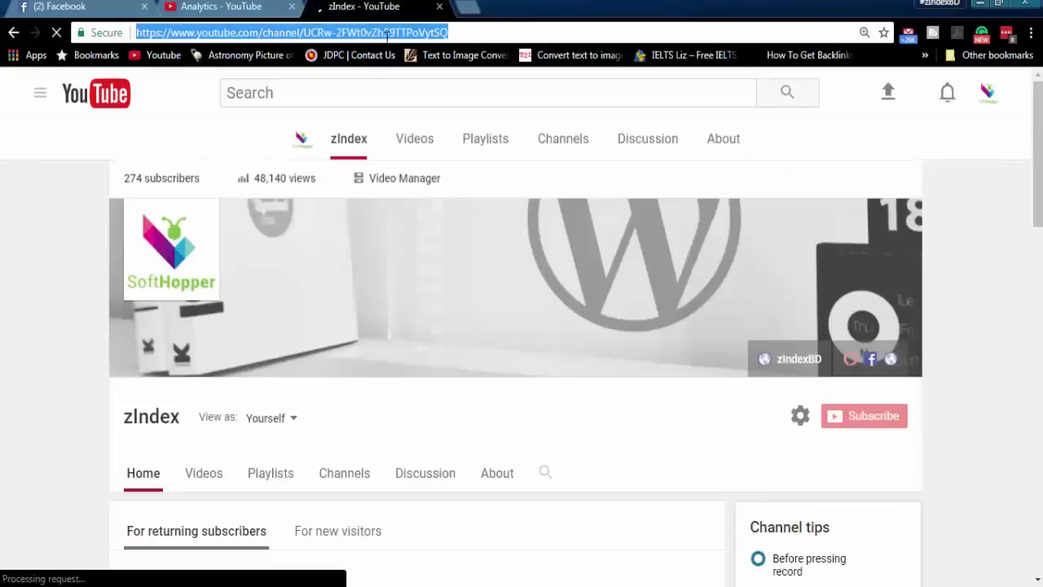
{"action": "left_click", "coordinate": [263, 4]}
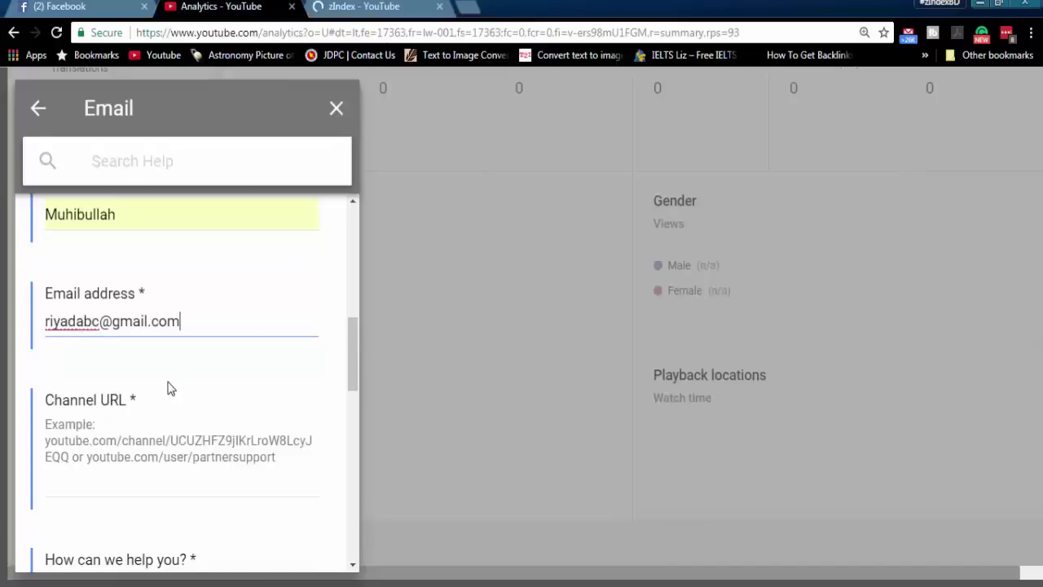
- Paste the channel URL and answer Yes to 'Is your issue about a specific video?'
{"action": "left_click", "coordinate": [122, 481]}
{"action": "key", "text": "ctrl+v"}
{"action": "scroll", "coordinate": [155, 472], "scroll_direction": "down", "scroll_amount": 2}
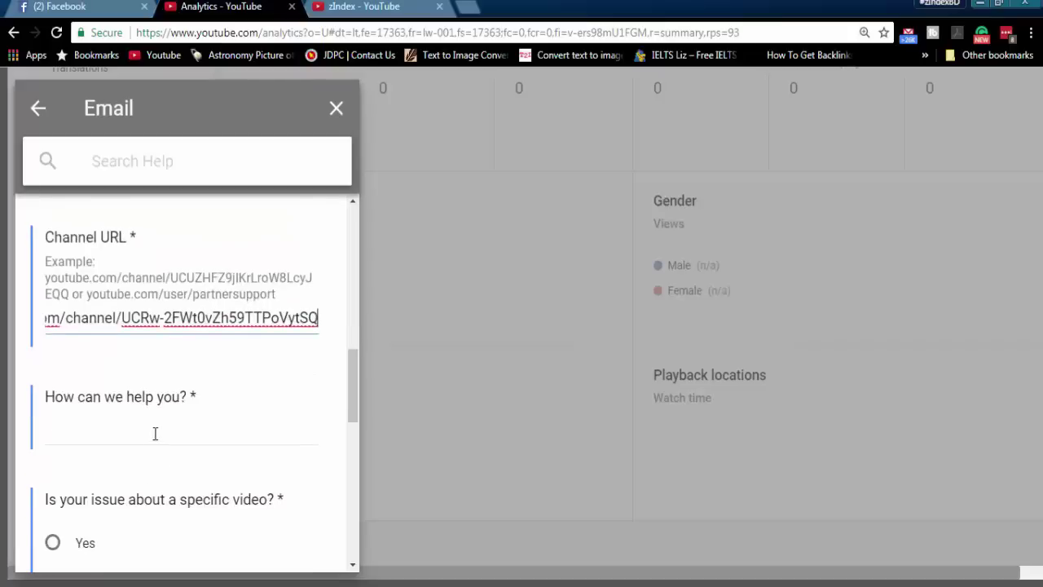
{"action": "left_click", "coordinate": [155, 434]}
{"action": "scroll", "coordinate": [158, 437], "scroll_direction": "down", "scroll_amount": 1}
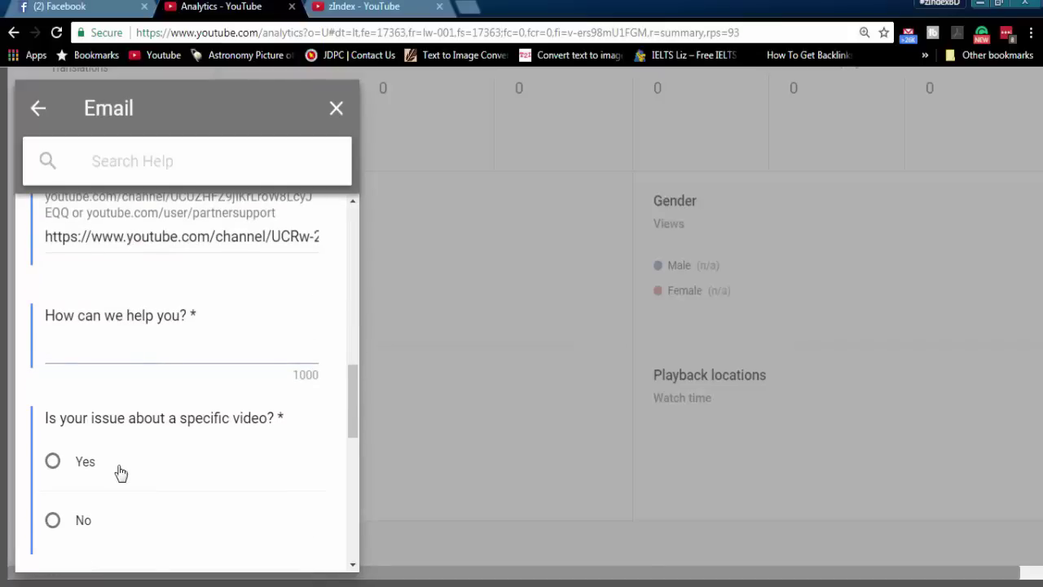
{"action": "left_click", "coordinate": [66, 459]}
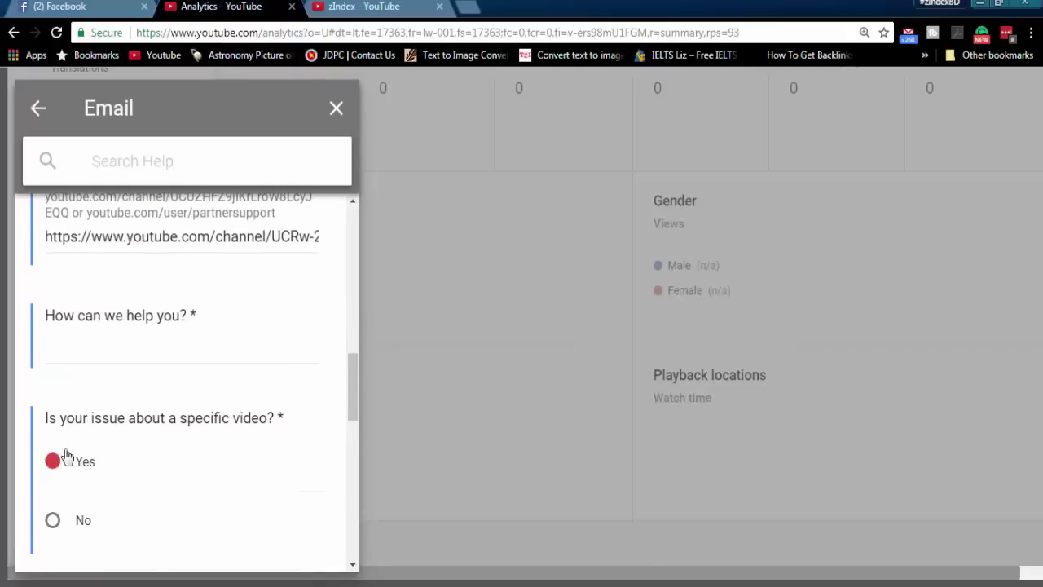
- Write the 'Video View Frozen Issue' message explaining the frozen view count and asking to unfreeze it
{"action": "left_click", "coordinate": [152, 364]}
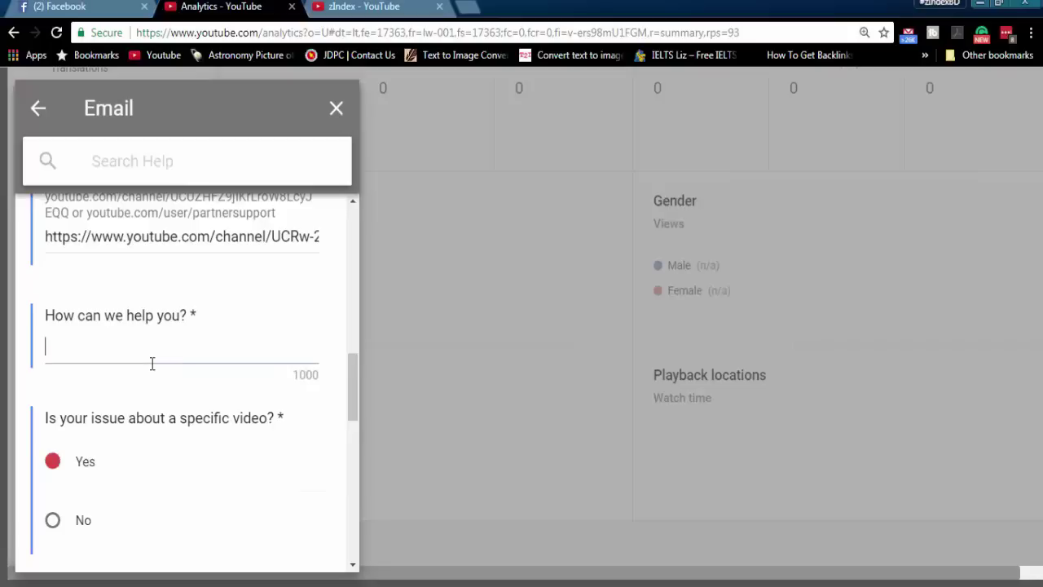
{"action": "type", "text": "H"}
{"action": "key", "text": "BackSpace"}
{"action": "type", "text": "Vidi"}
{"action": "key", "text": "BackSpace"}
{"action": "type", "text": "eo Vie"}
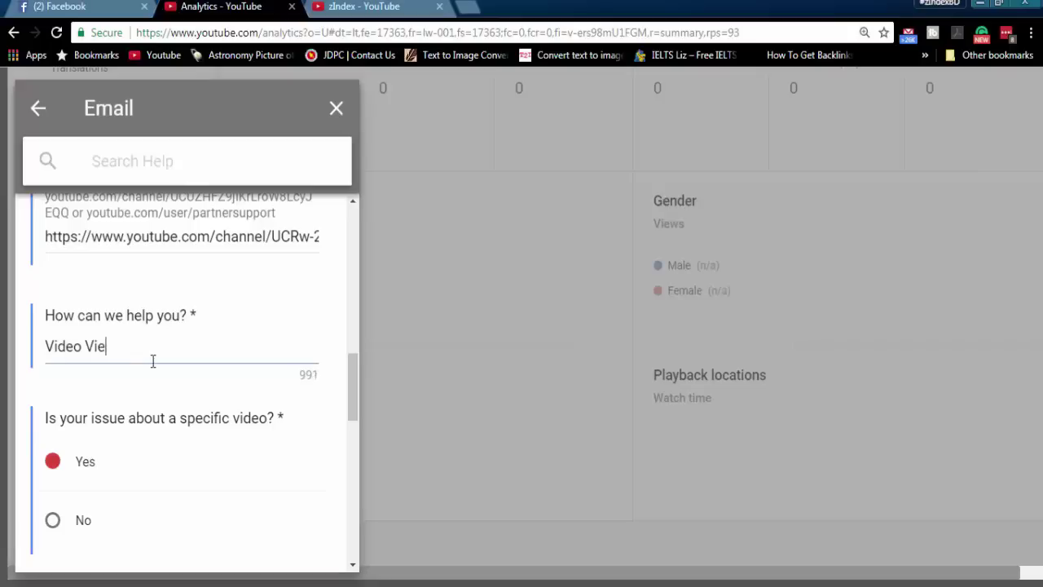
{"action": "type", "text": "w Frozen Issue: Hell"}
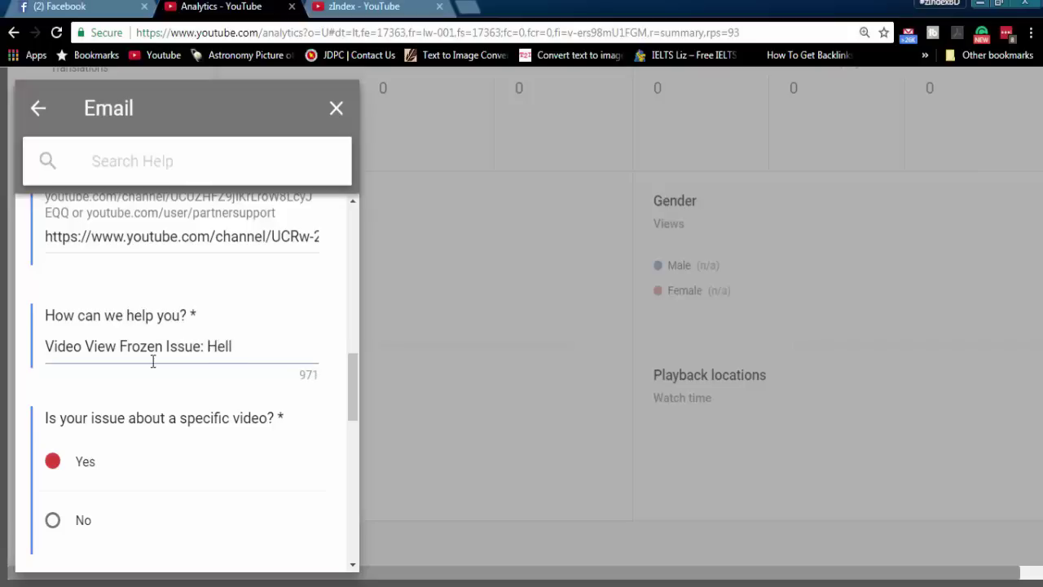
{"action": "type", "text": "o Youtube"}
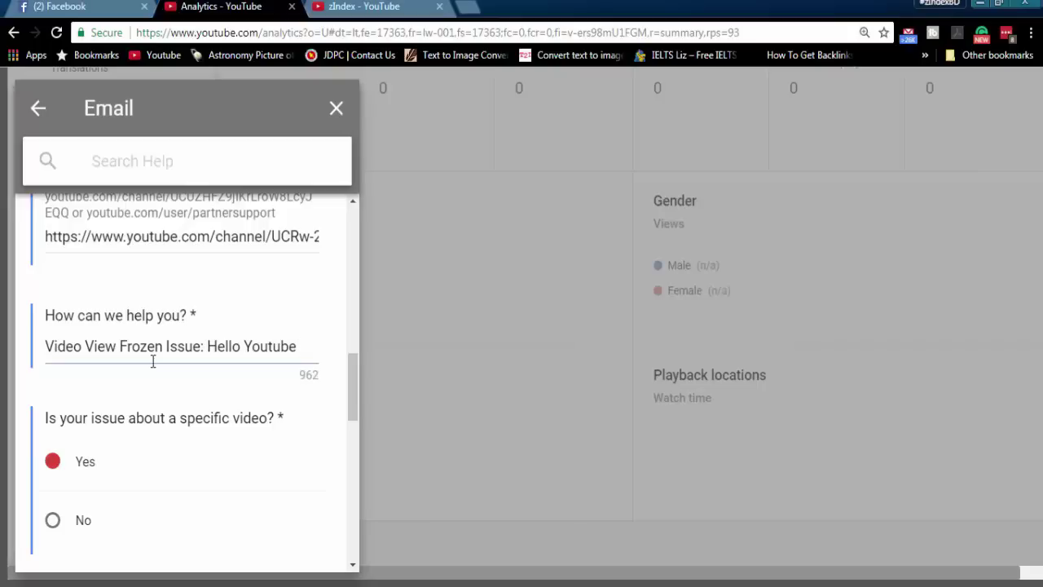
{"action": "type", "text": ", I just "}
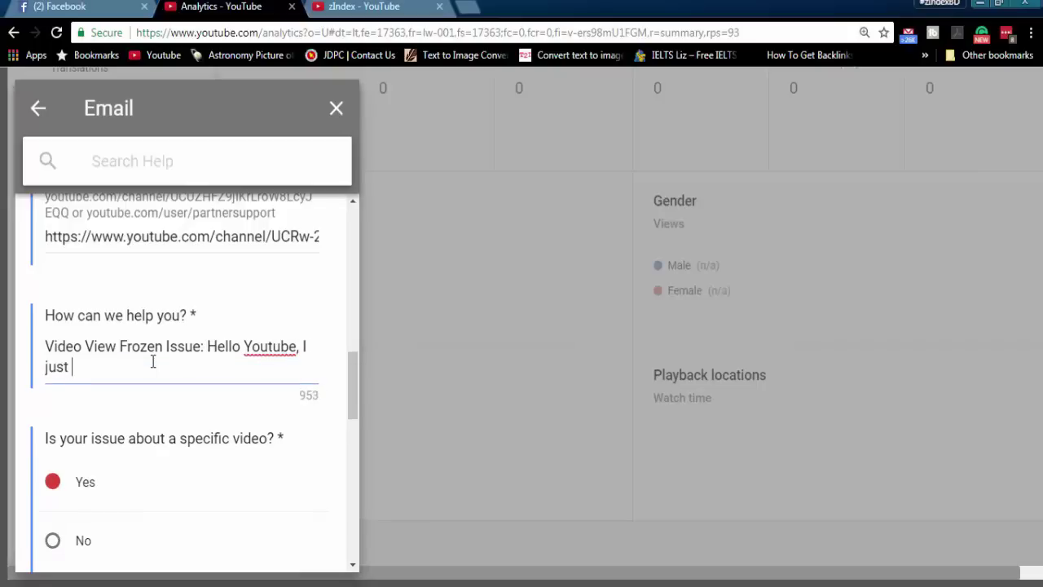
{"action": "type", "text": "discovere"}
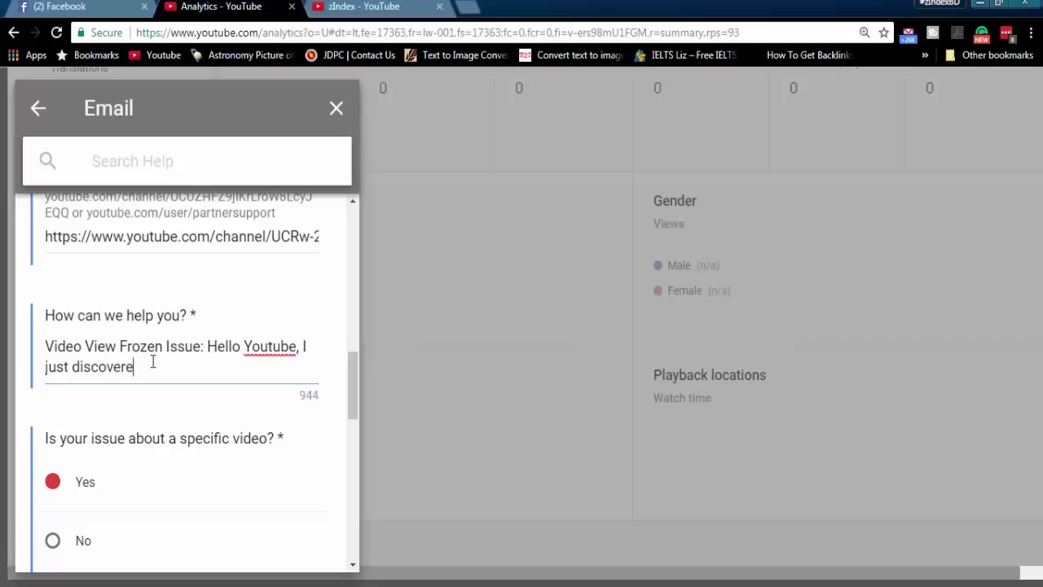
{"action": "type", "text": "d one of v"}
{"action": "key", "text": "BackSpace"}
{"action": "type", "text": "my "}
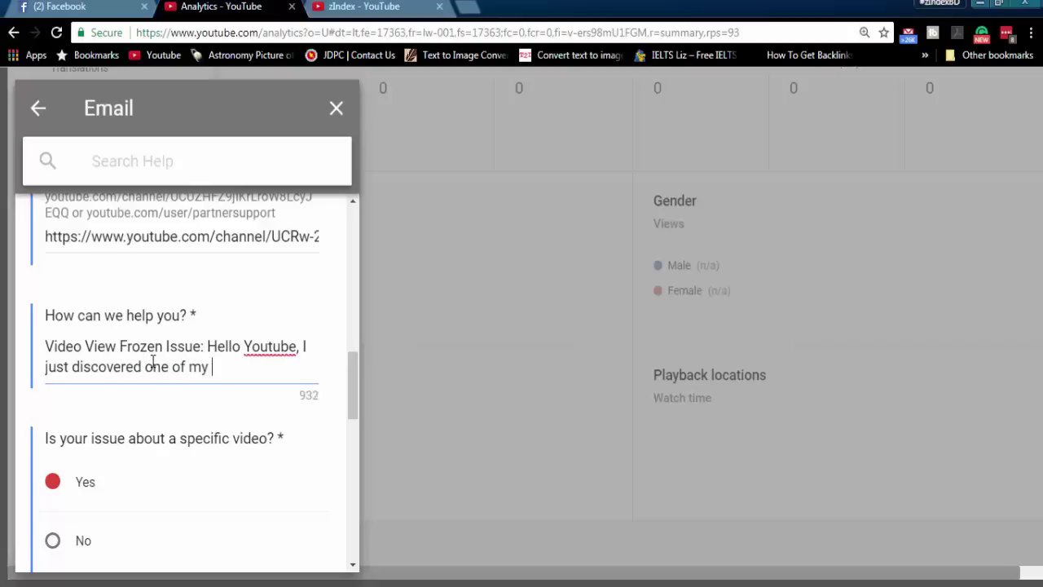
{"action": "type", "text": "video view is froe"}
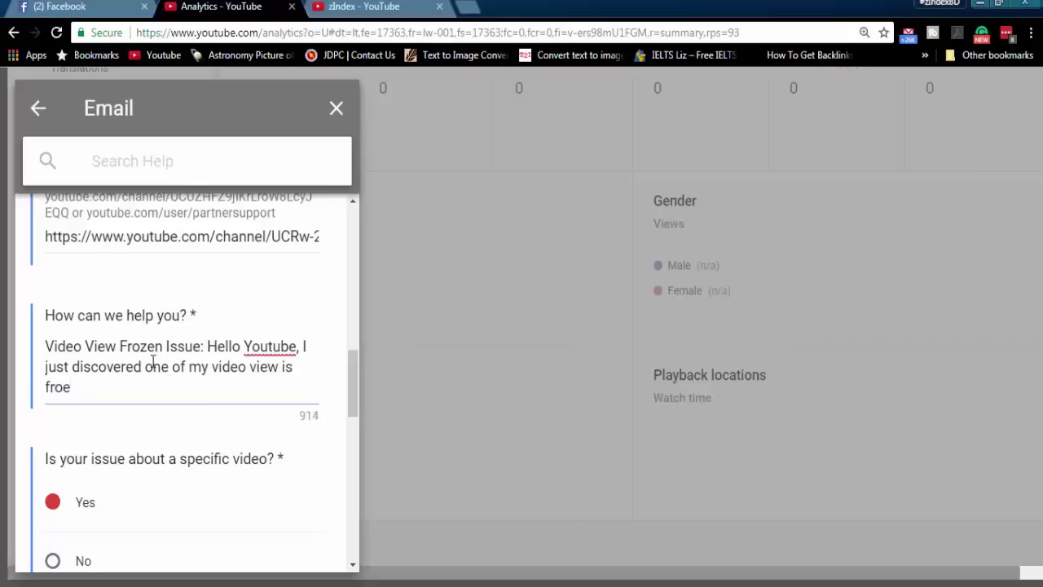
{"action": "key", "text": "BackSpace"}
{"action": "type", "text": "zen"}
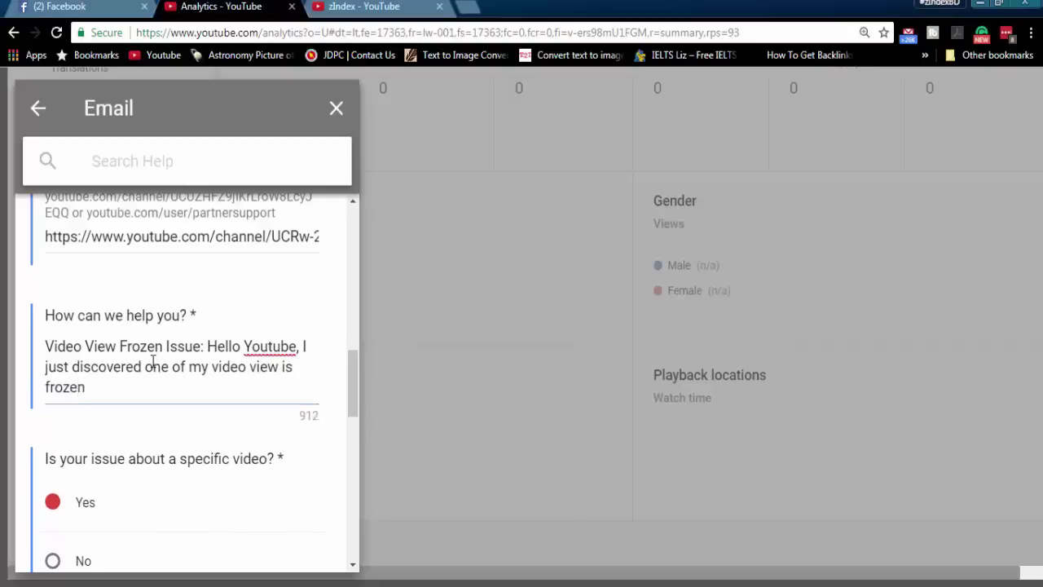
{"action": "type", "text": ". I just tried to "}
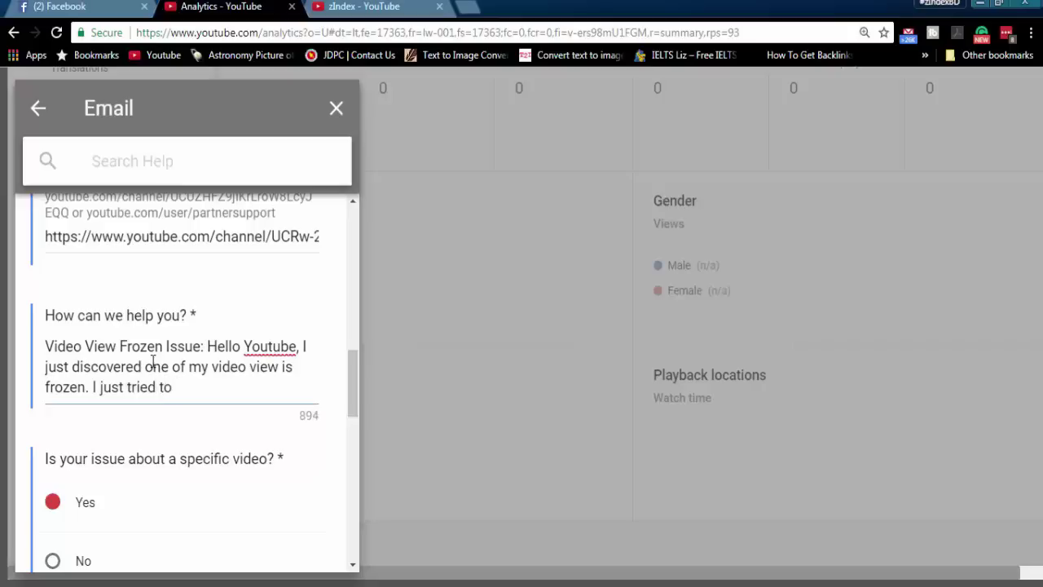
{"action": "type", "text": "share my video on"}
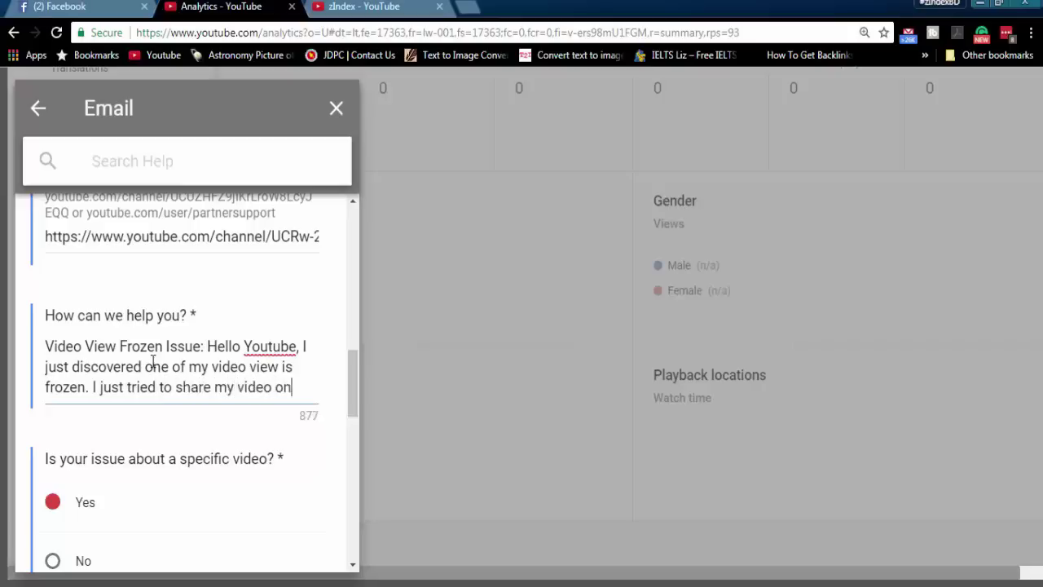
{"action": "type", "text": " different"}
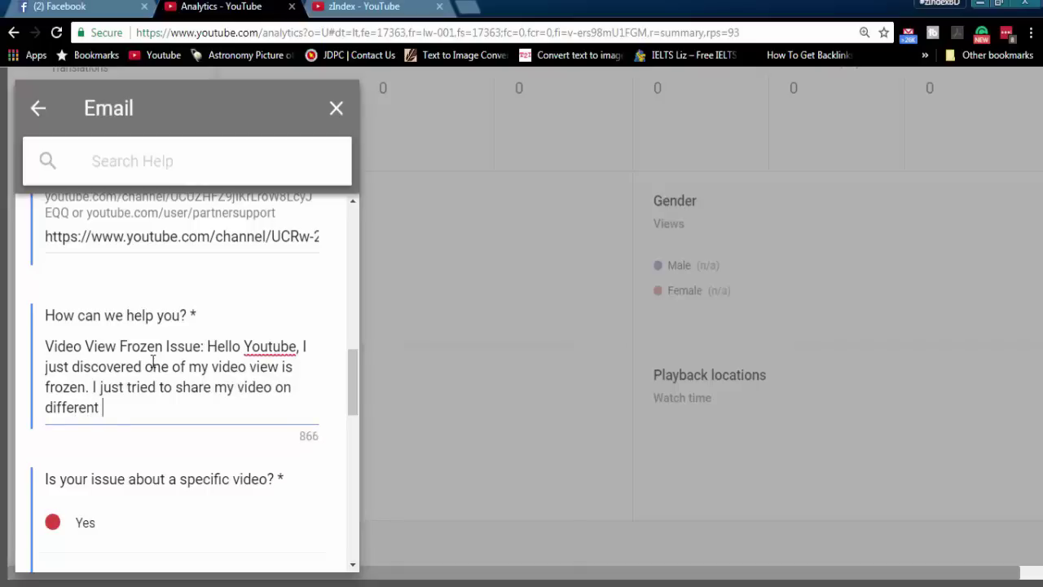
{"action": "type", "text": " social me"}
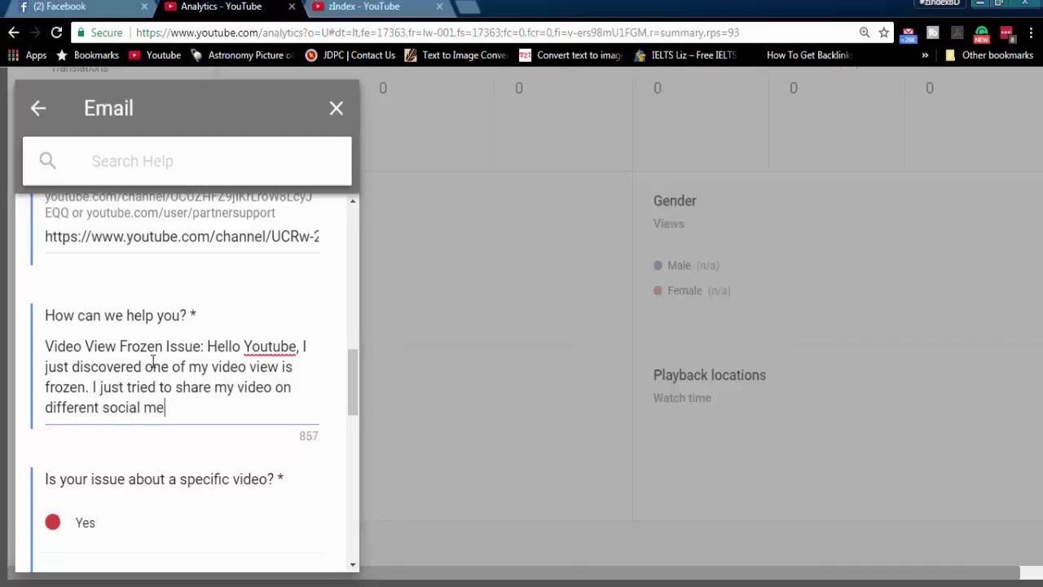
{"action": "type", "text": "dia and forum site to"}
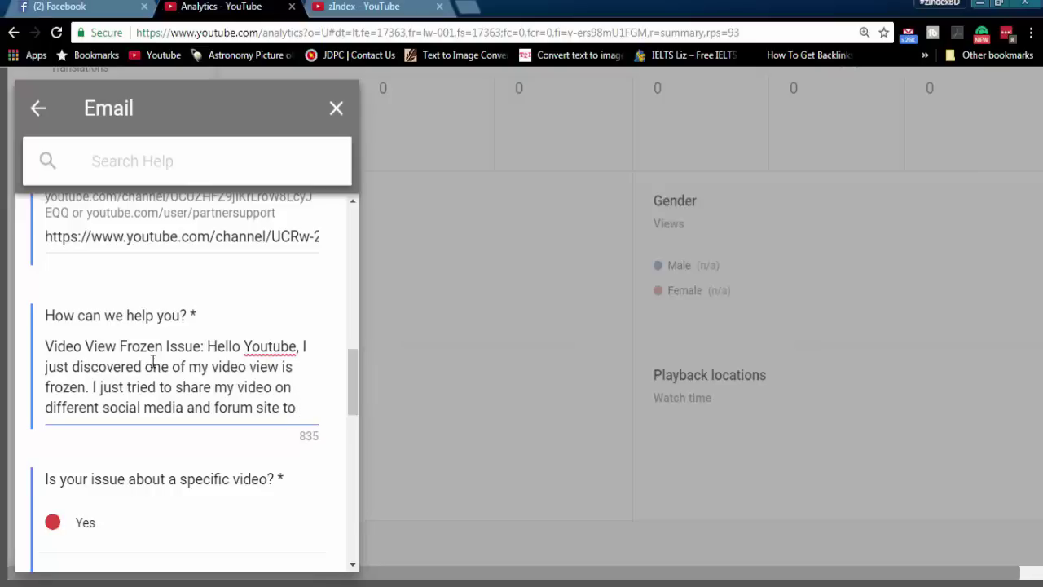
{"action": "type", "text": " get so"}
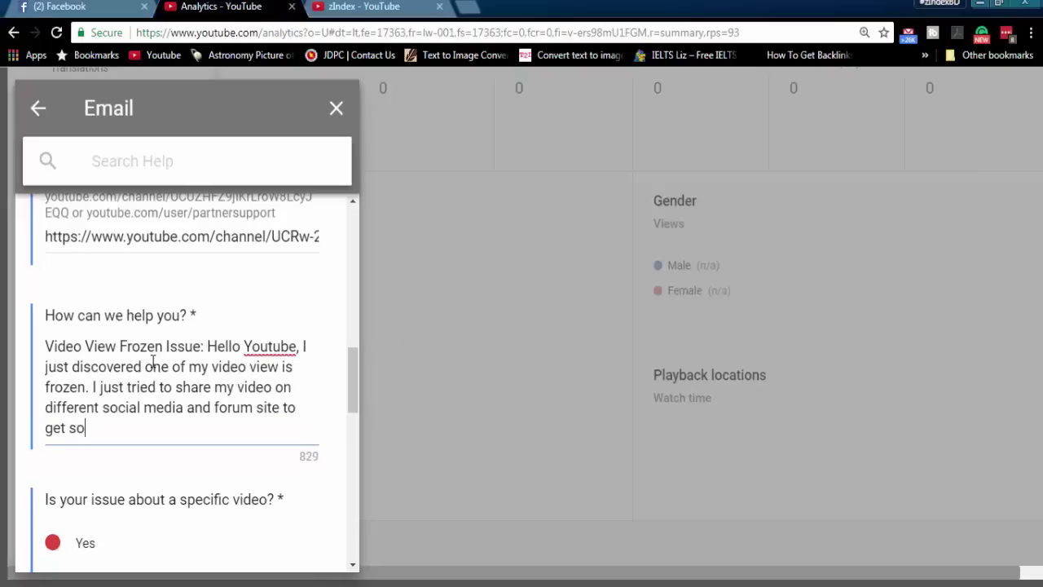
{"action": "type", "text": "me traffic. But your"}
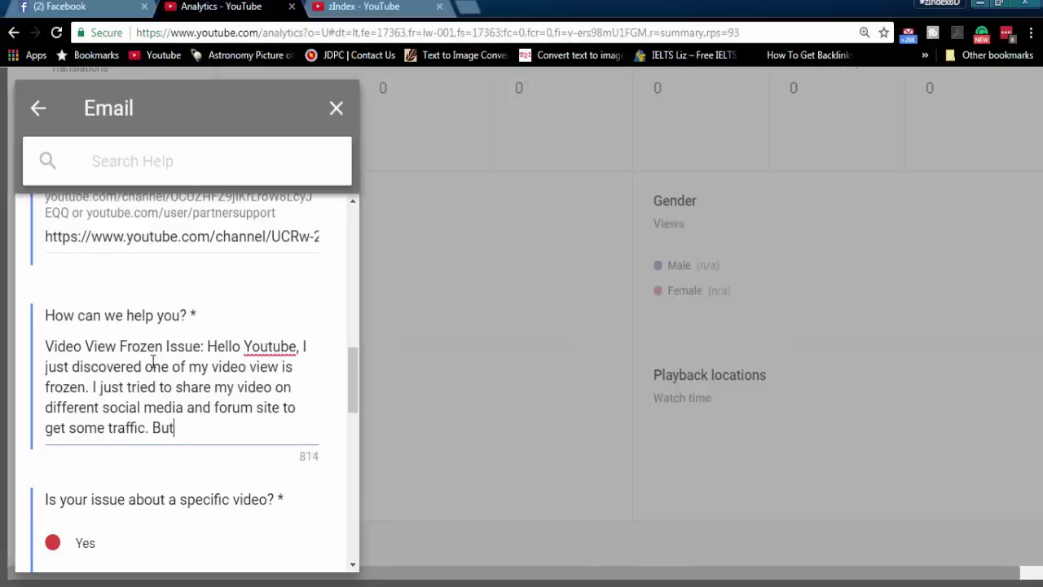
{"action": "type", "text": "be dde"}
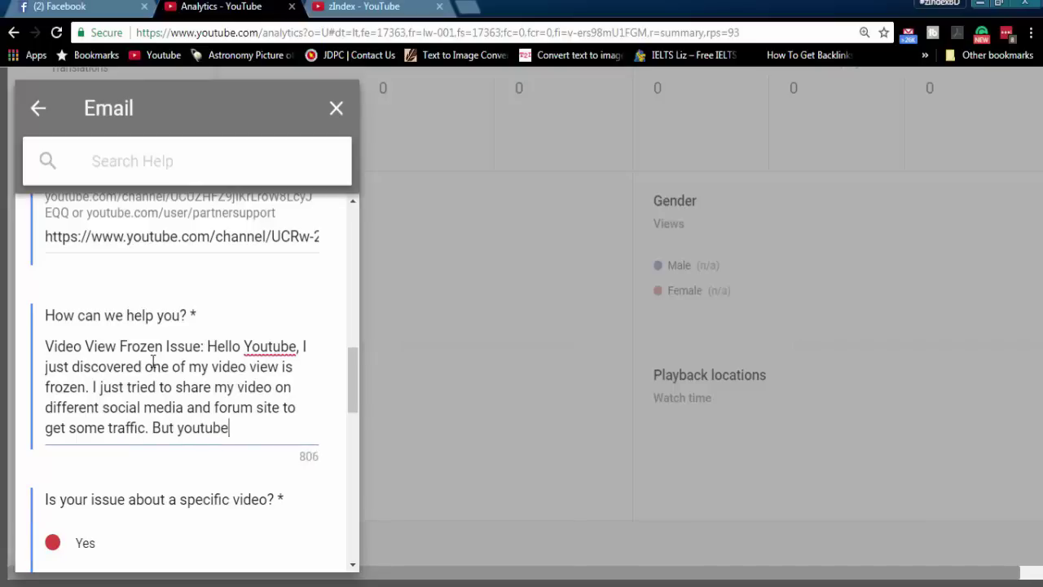
{"action": "key", "text": "BackSpace"}
{"action": "key", "text": "BackSpace"}
{"action": "type", "text": "etected"}
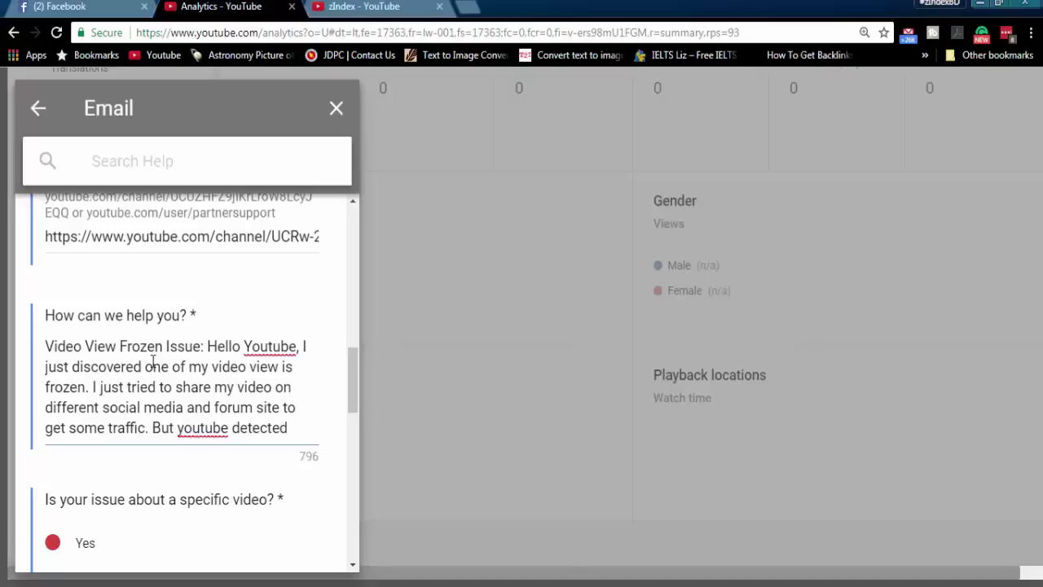
{"action": "type", "text": " fake pag"}
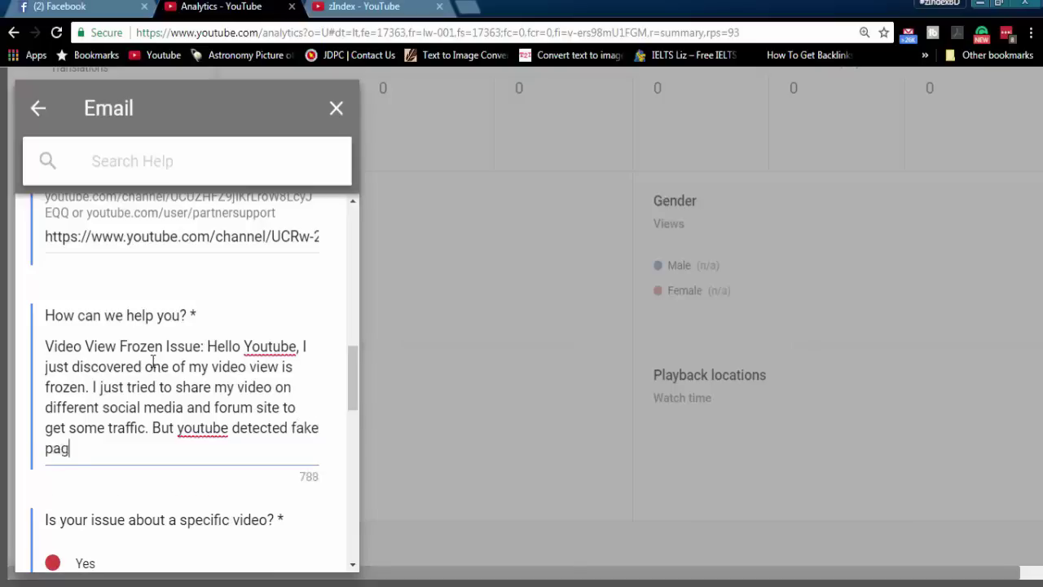
{"action": "type", "text": "e wview and fre"}
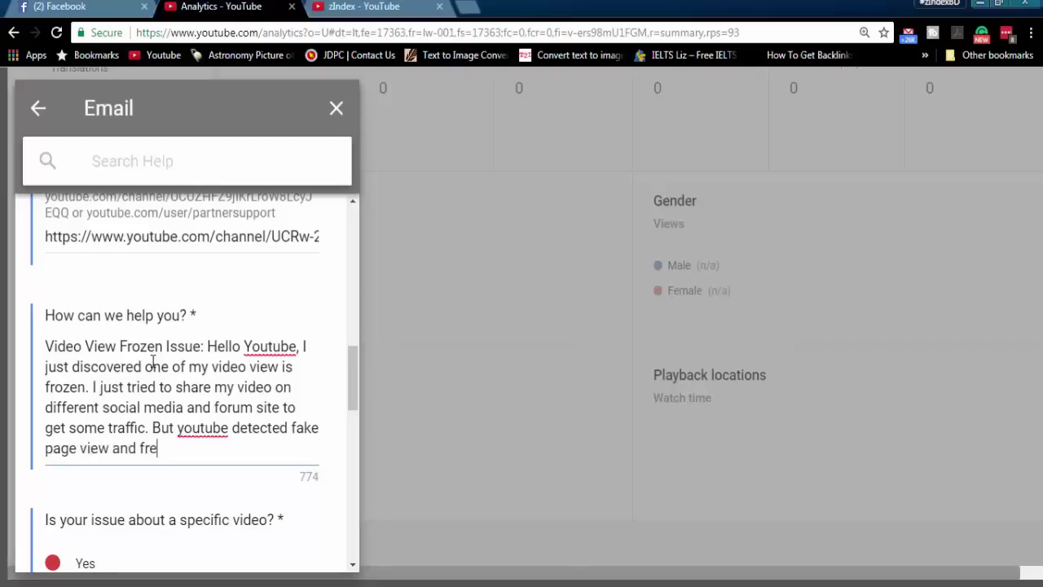
{"action": "type", "text": "eze my video view"}
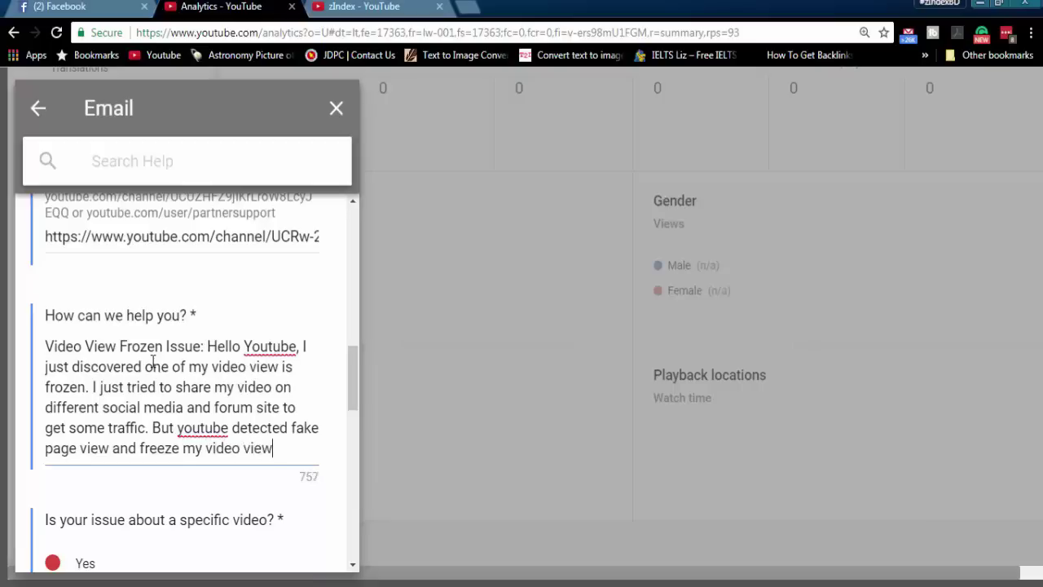
{"action": "type", "text": ". I promize "}
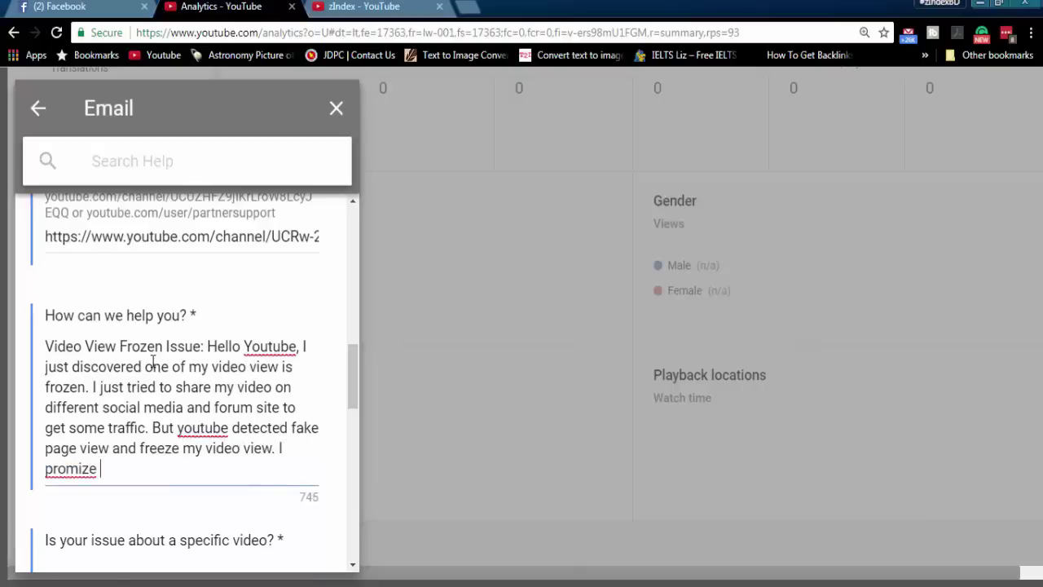
{"action": "type", "text": ", I will not re"}
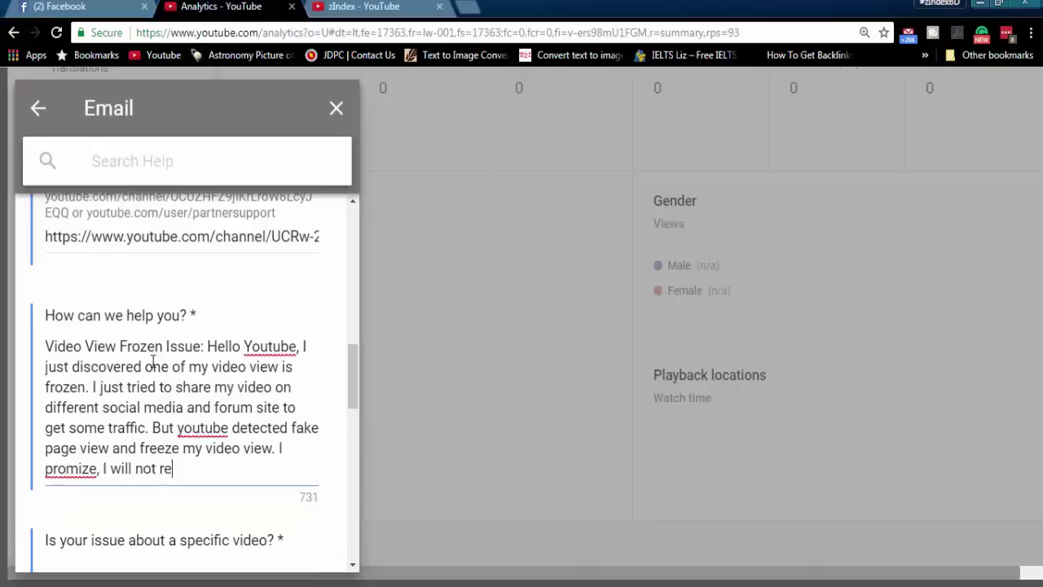
{"action": "type", "text": "load my own v"}
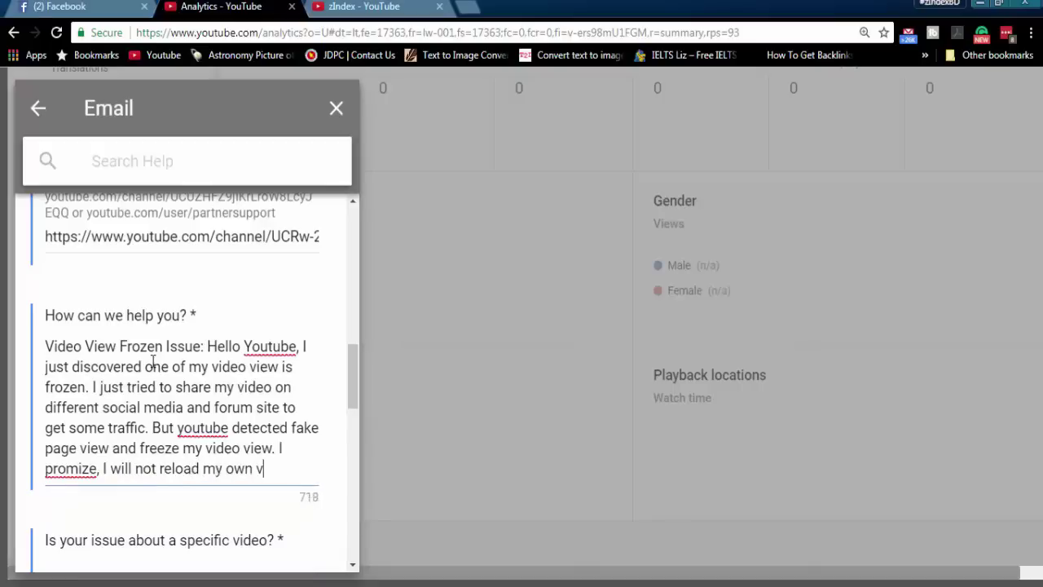
{"action": "type", "text": "ideo again"}
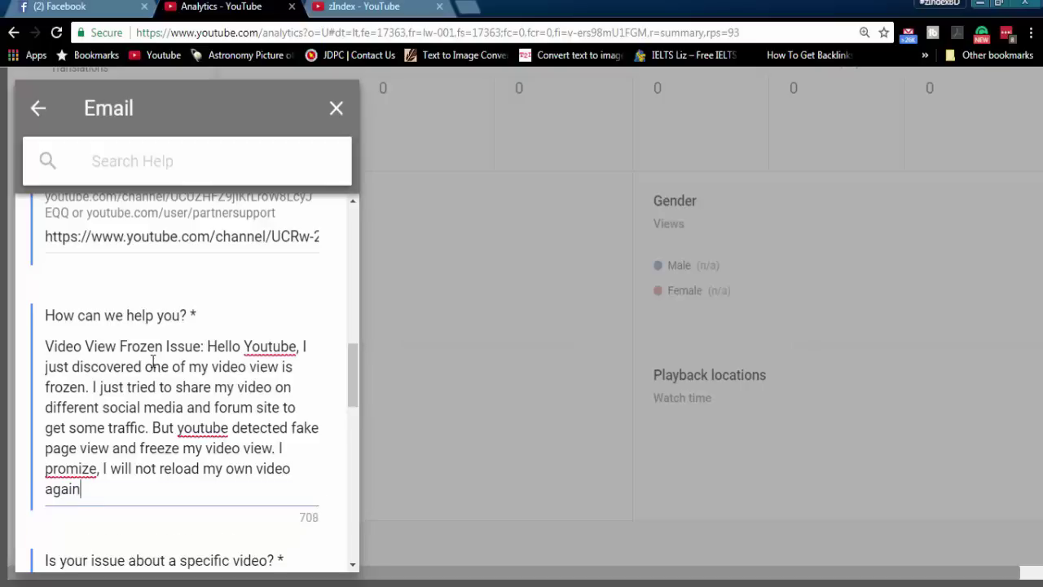
{"action": "type", "text": ". Please unfre"}
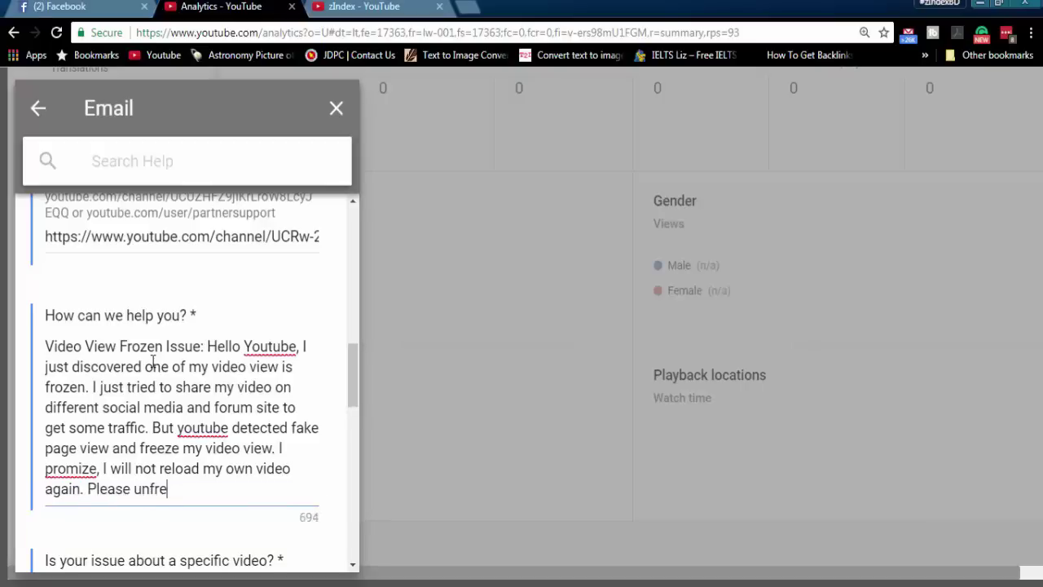
{"action": "type", "text": "eze this video view "}
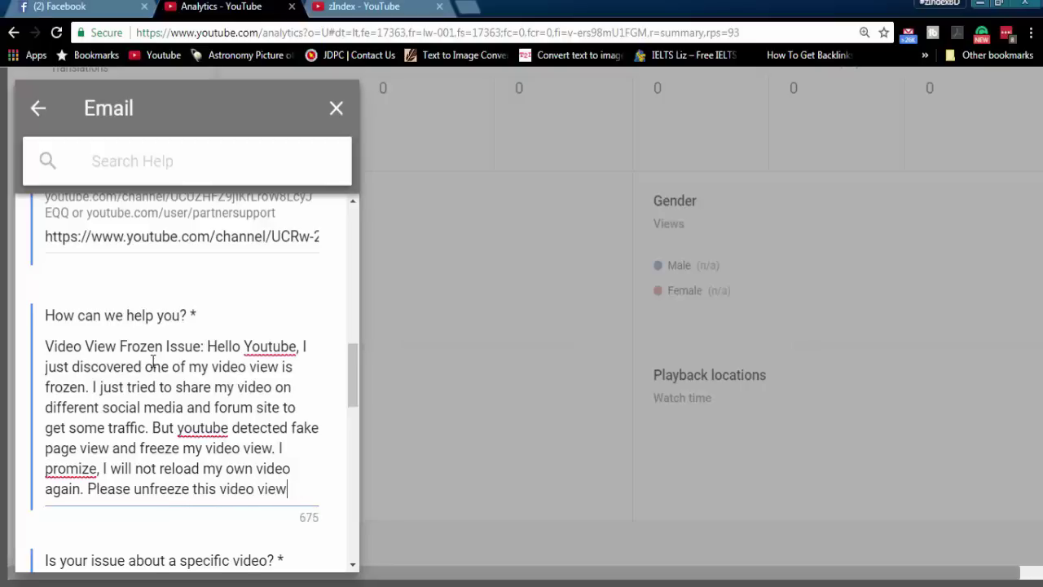
{"action": "type", "text": "count. "}
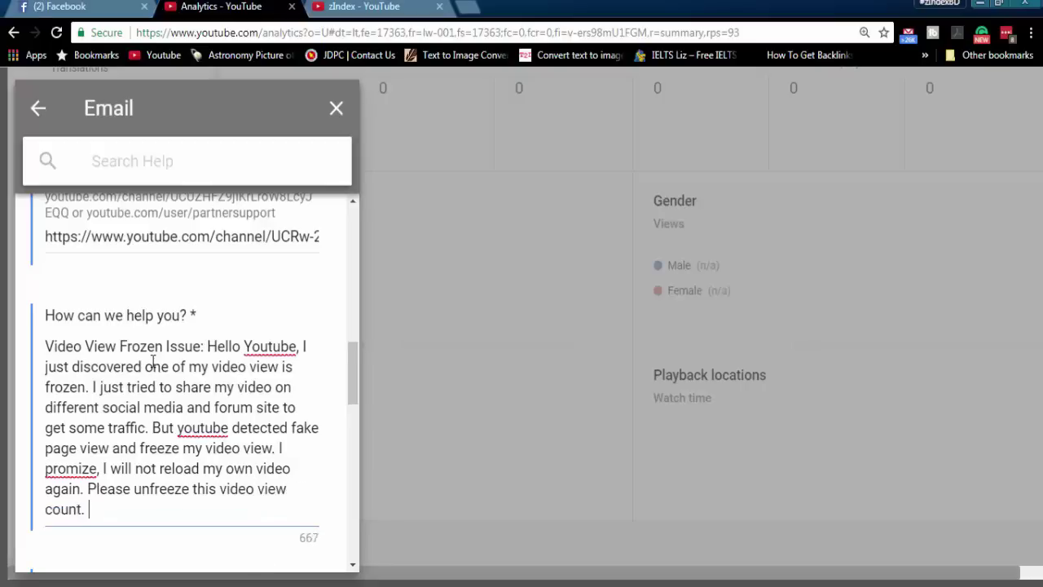
{"action": "type", "text": "Thanks"}
- Correct the misspellings to YouTube, You-tube and promise using spelling suggestions
{"action": "right_click", "coordinate": [208, 429]}
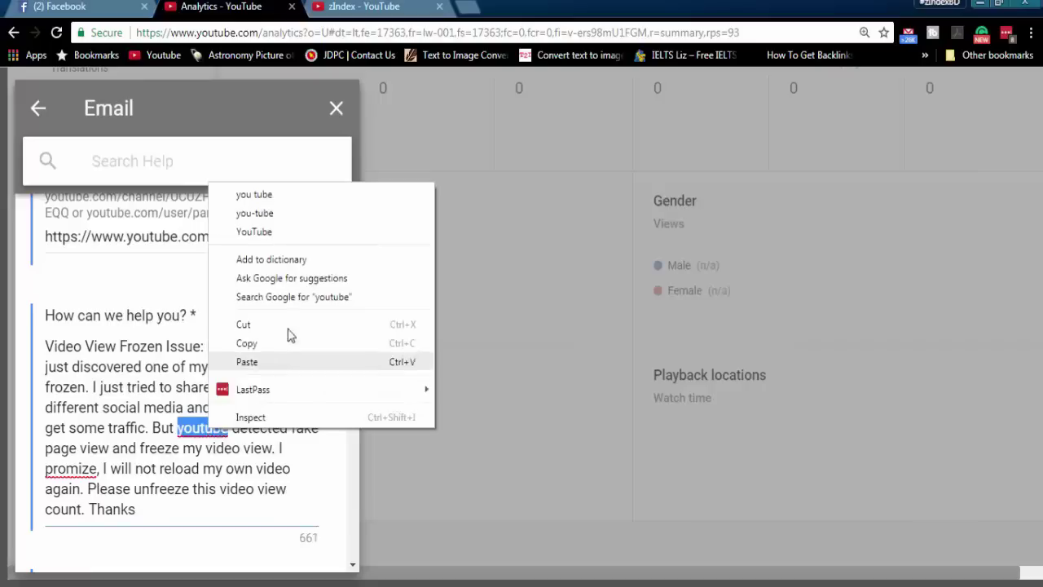
{"action": "left_click", "coordinate": [257, 233]}
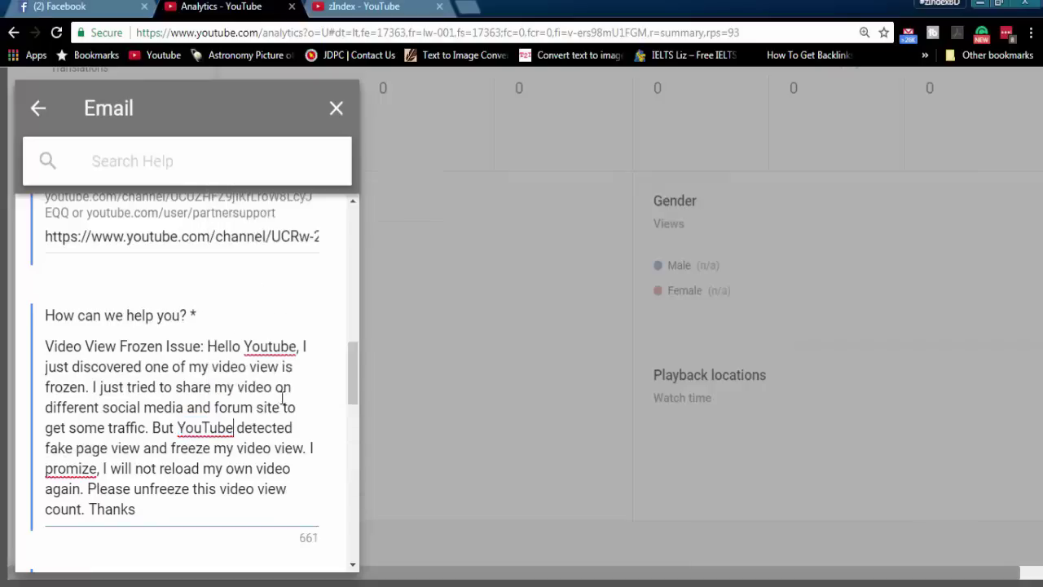
{"action": "right_click", "coordinate": [269, 347]}
{"action": "left_click", "coordinate": [316, 154]}
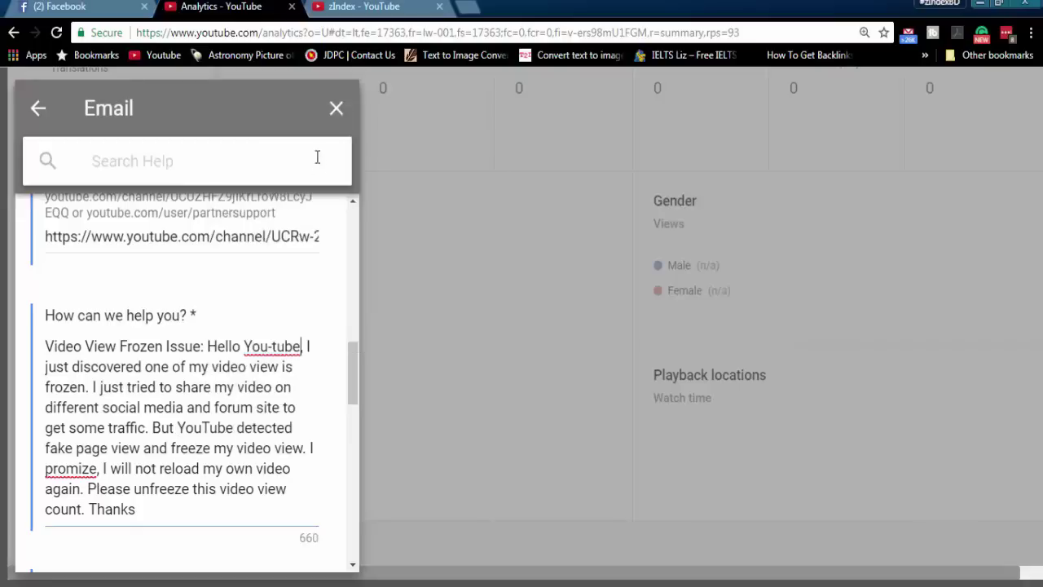
{"action": "right_click", "coordinate": [91, 469]}
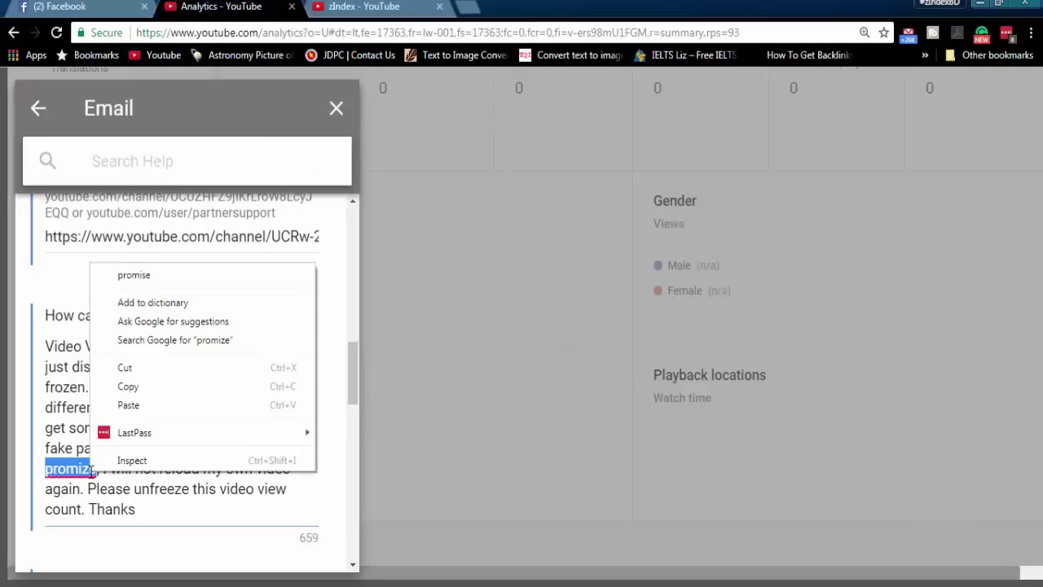
{"action": "left_click", "coordinate": [149, 276]}
{"action": "scroll", "coordinate": [170, 432], "scroll_direction": "down", "scroll_amount": 1}
{"action": "scroll", "coordinate": [147, 463], "scroll_direction": "down", "scroll_amount": 3}
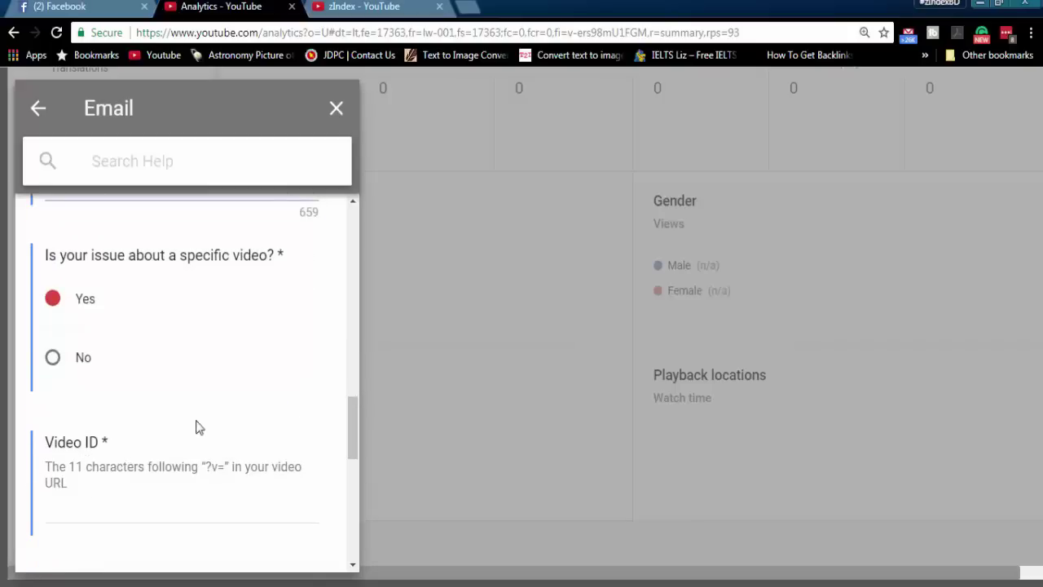
{"action": "left_click", "coordinate": [367, 7]}
{"action": "scroll", "coordinate": [390, 365], "scroll_direction": "down", "scroll_amount": 2}
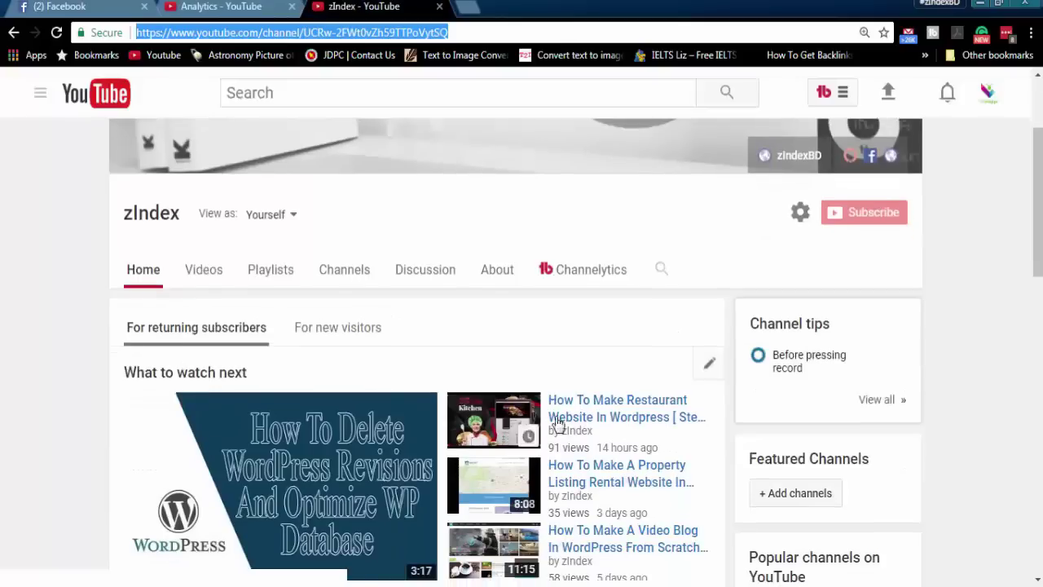
{"action": "left_click", "coordinate": [573, 419]}
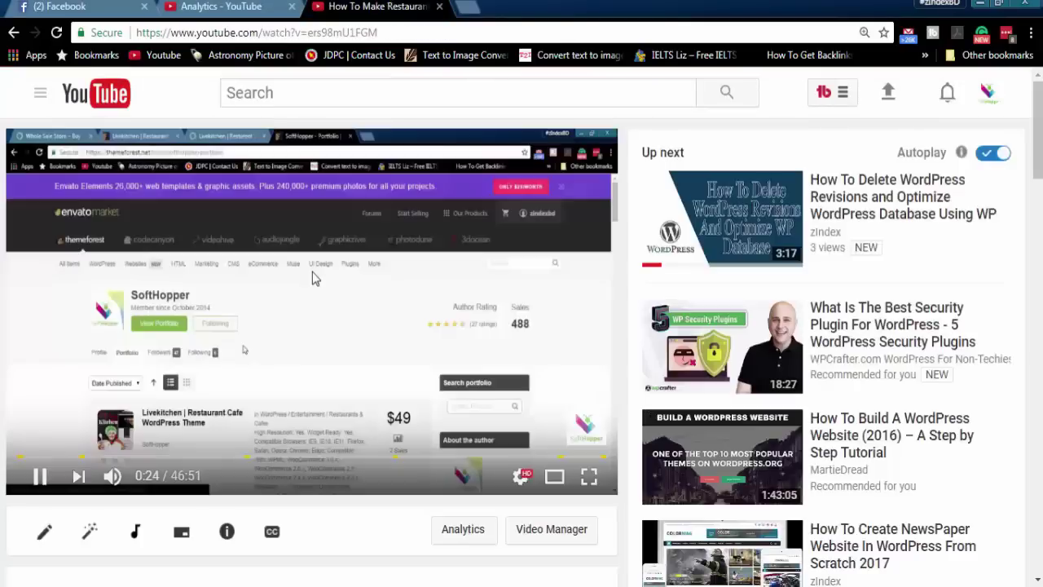
{"action": "left_click", "coordinate": [312, 281]}
{"action": "scroll", "coordinate": [316, 302], "scroll_direction": "down", "scroll_amount": 3}
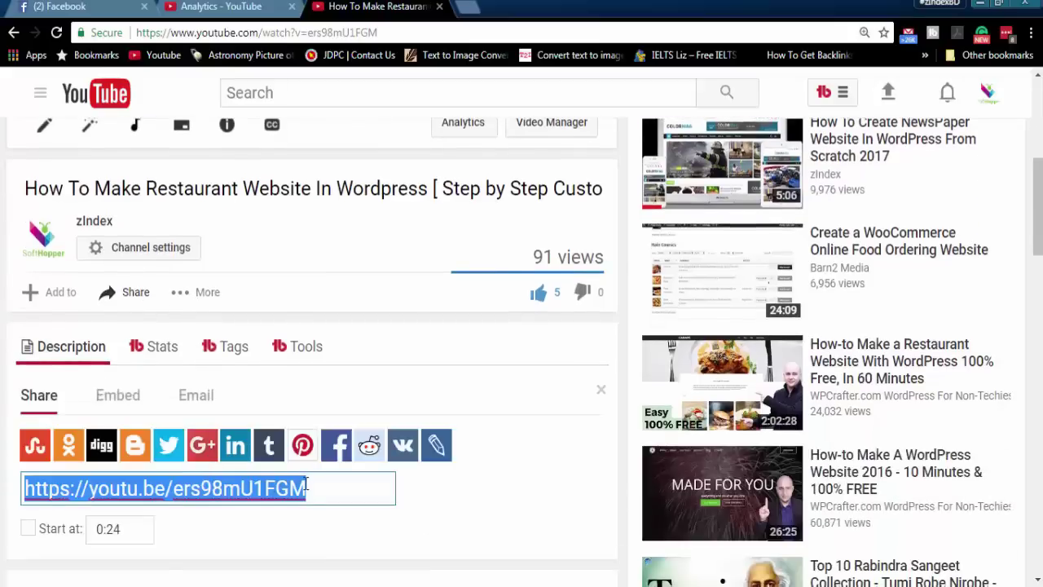
{"action": "left_click", "coordinate": [322, 487]}
{"action": "left_click_drag", "start_coordinate": [321, 487], "coordinate": [178, 490]}
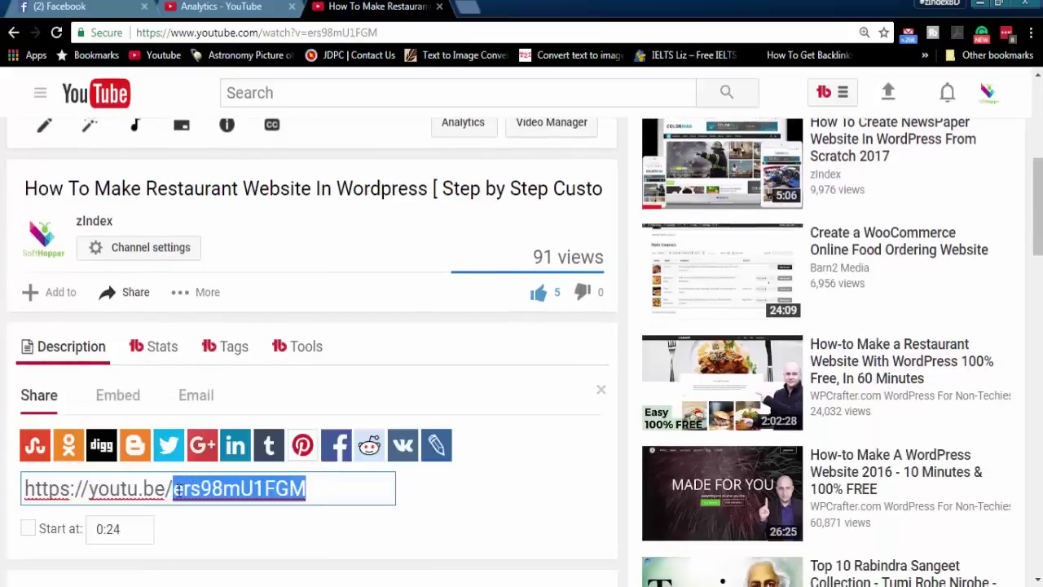
{"action": "key", "text": "ctrl+a"}
{"action": "key", "text": "ctrl+c"}
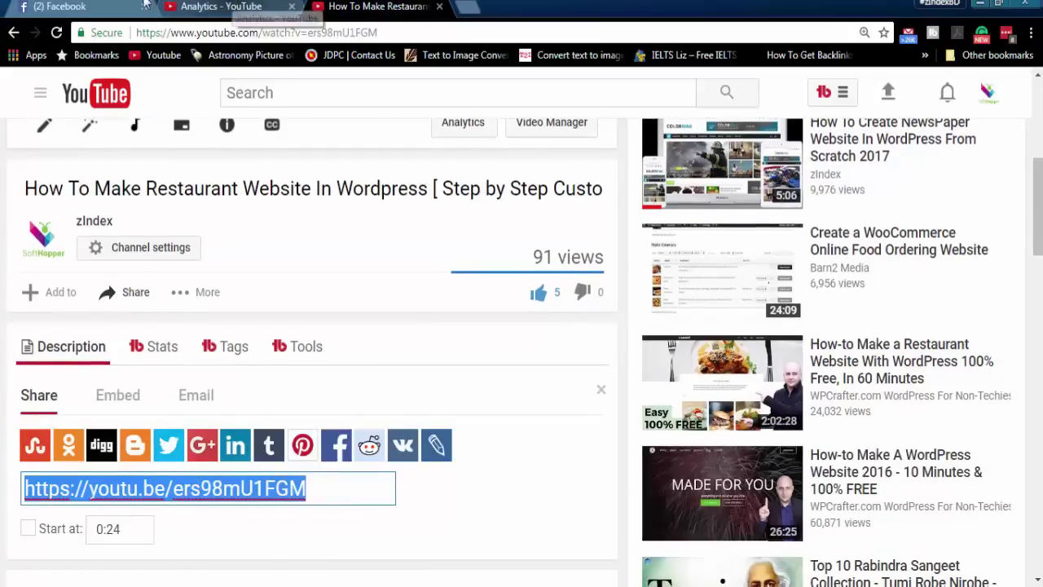
{"action": "left_click", "coordinate": [216, 5]}
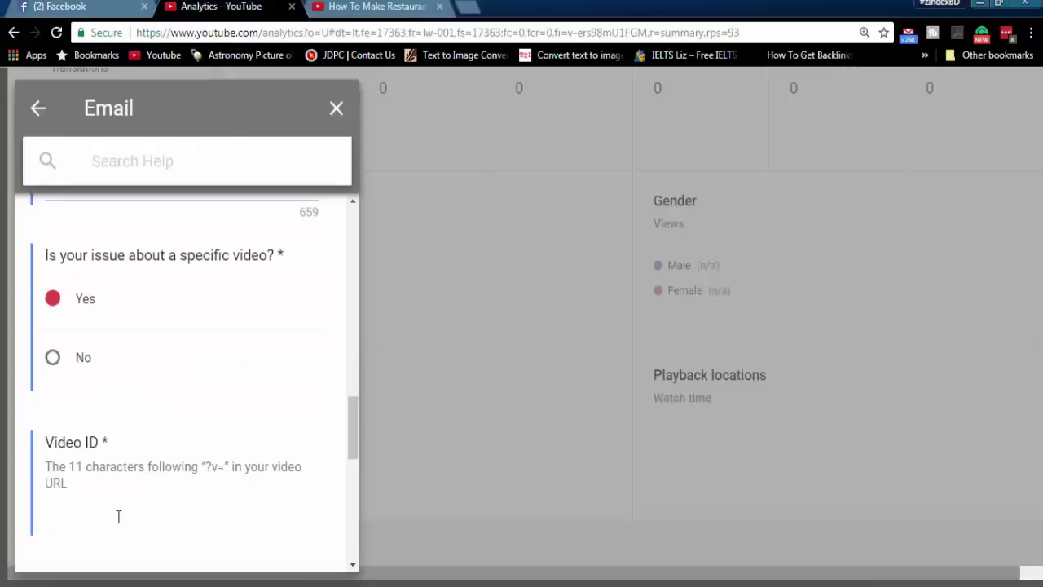
- Enter ers98mU1FGM as the Video ID by pasting the link and trimming its prefix
{"action": "left_click", "coordinate": [119, 515]}
{"action": "key", "text": "ctrl+v"}
{"action": "scroll", "coordinate": [192, 495], "scroll_direction": "down", "scroll_amount": 2}
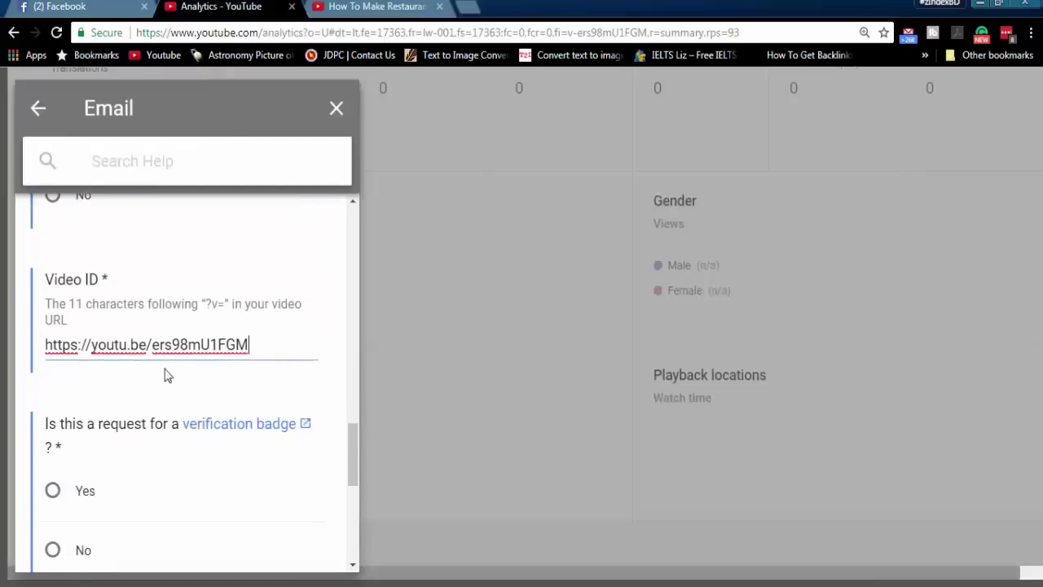
{"action": "left_click_drag", "start_coordinate": [152, 345], "coordinate": [43, 344]}
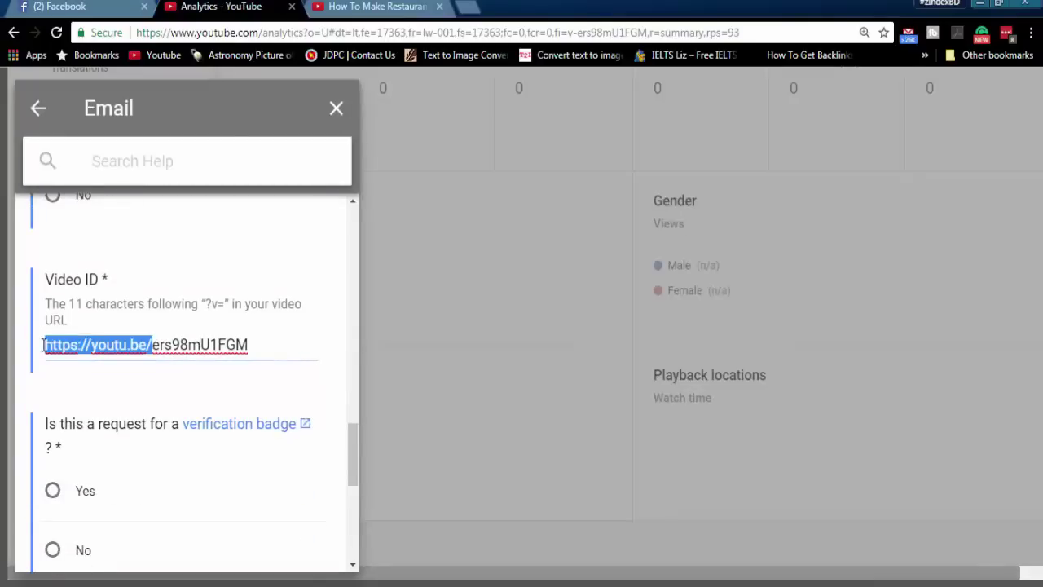
{"action": "key", "text": "BackSpace"}
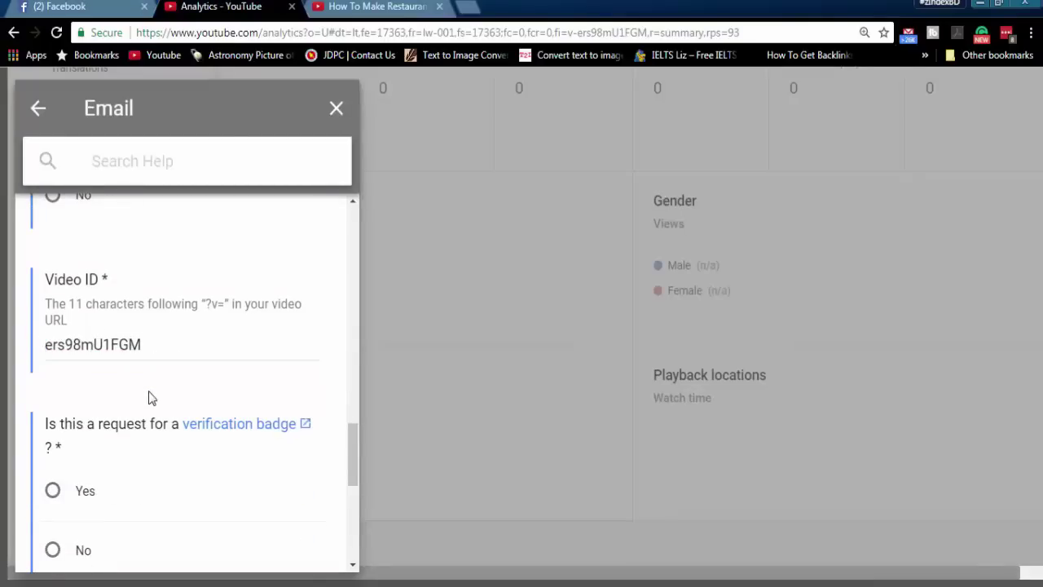
- Answer No to the verification badge question and scroll to the SEND button
{"action": "scroll", "coordinate": [155, 424], "scroll_direction": "down", "scroll_amount": 1}
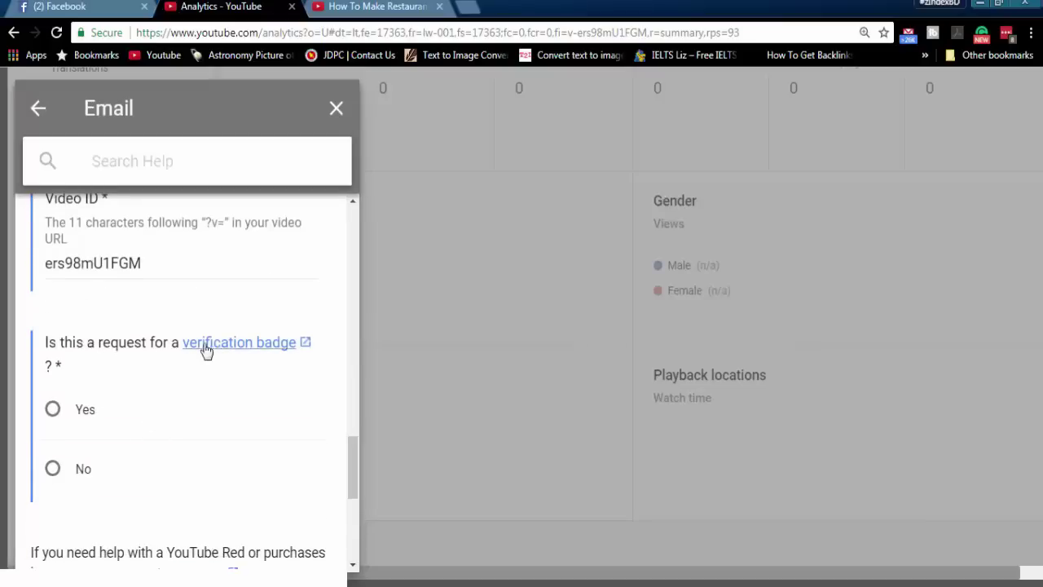
{"action": "left_click", "coordinate": [53, 470]}
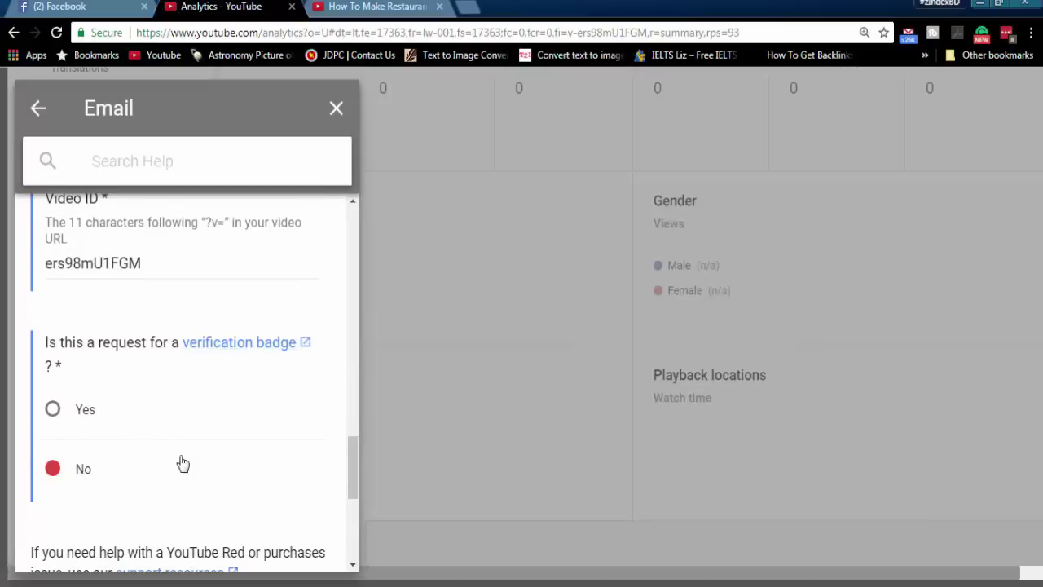
{"action": "scroll", "coordinate": [183, 464], "scroll_direction": "down", "scroll_amount": 2}
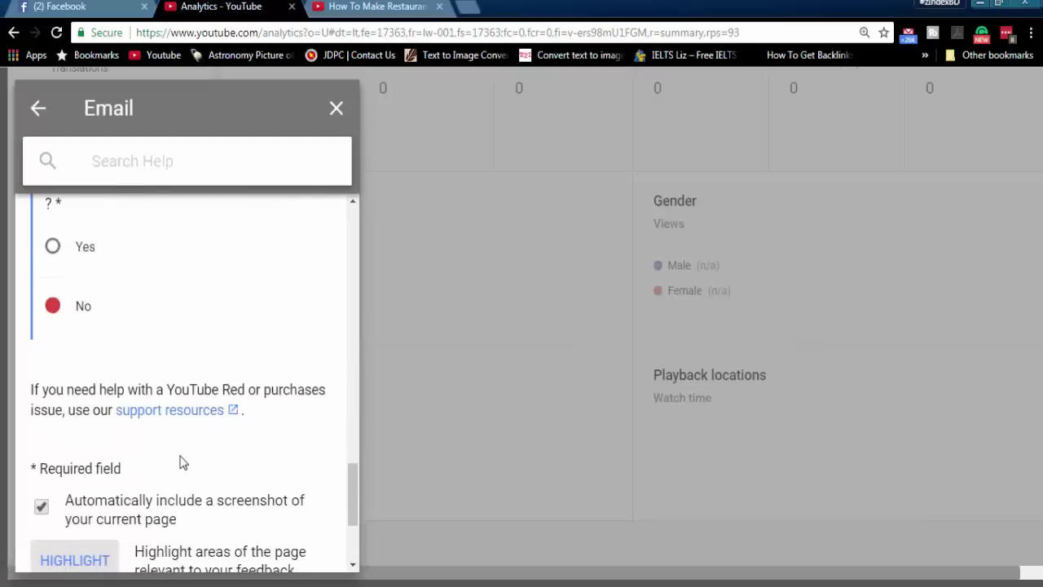
{"action": "scroll", "coordinate": [182, 463], "scroll_direction": "down", "scroll_amount": 1}
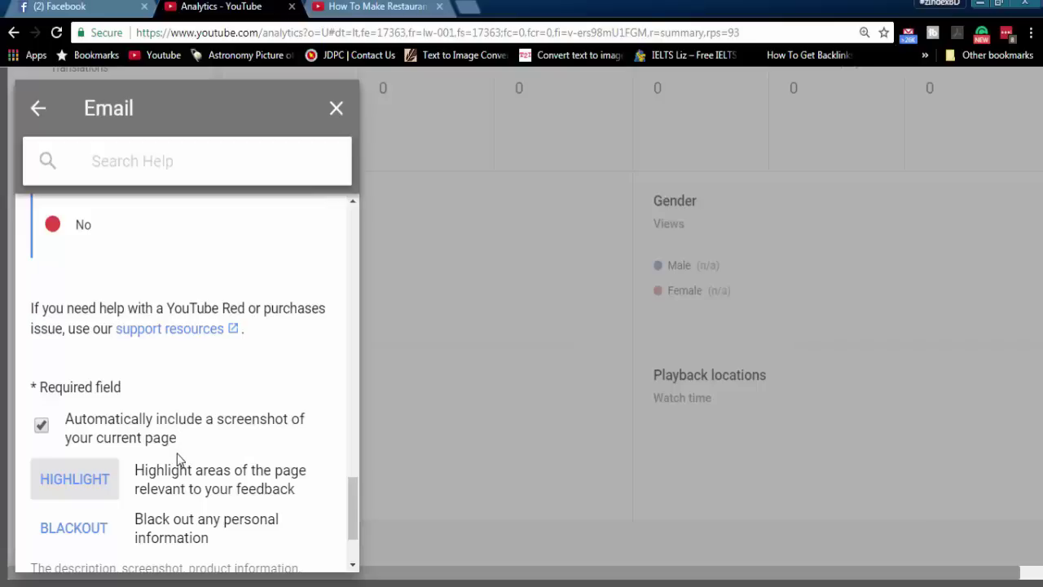
{"action": "scroll", "coordinate": [176, 453], "scroll_direction": "down", "scroll_amount": 1}
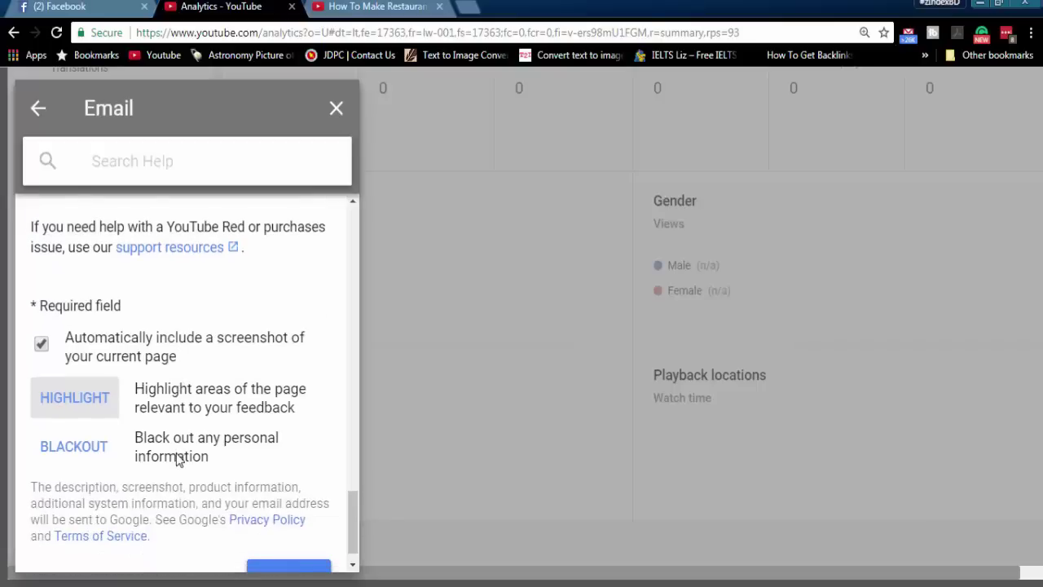
{"action": "scroll", "coordinate": [178, 456], "scroll_direction": "down", "scroll_amount": 1}
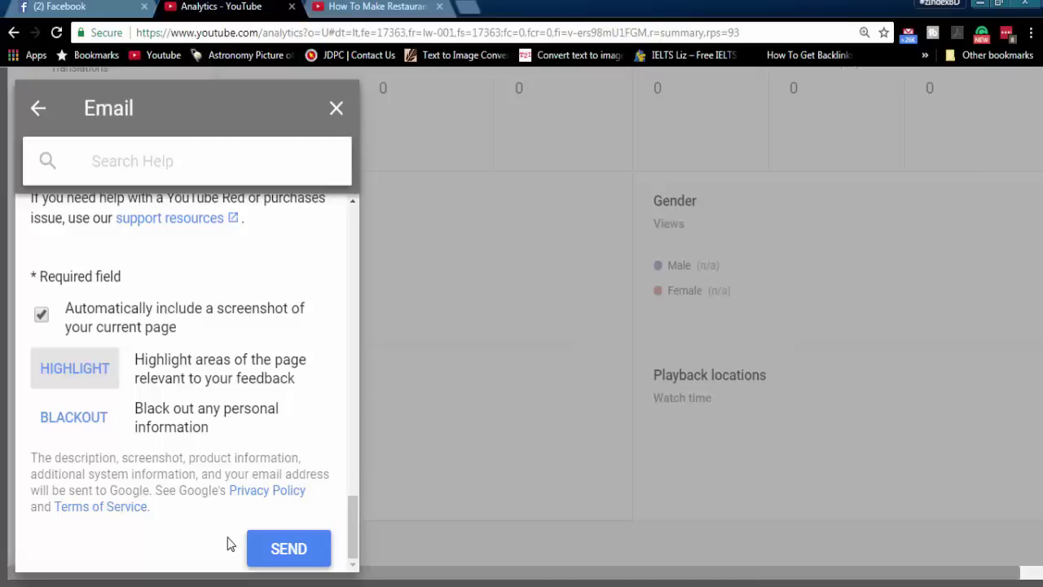
- Load gmail.com in a new tab and read YouTube Partner Support's reply about view-count fluctuations
{"action": "left_click", "coordinate": [468, 8]}
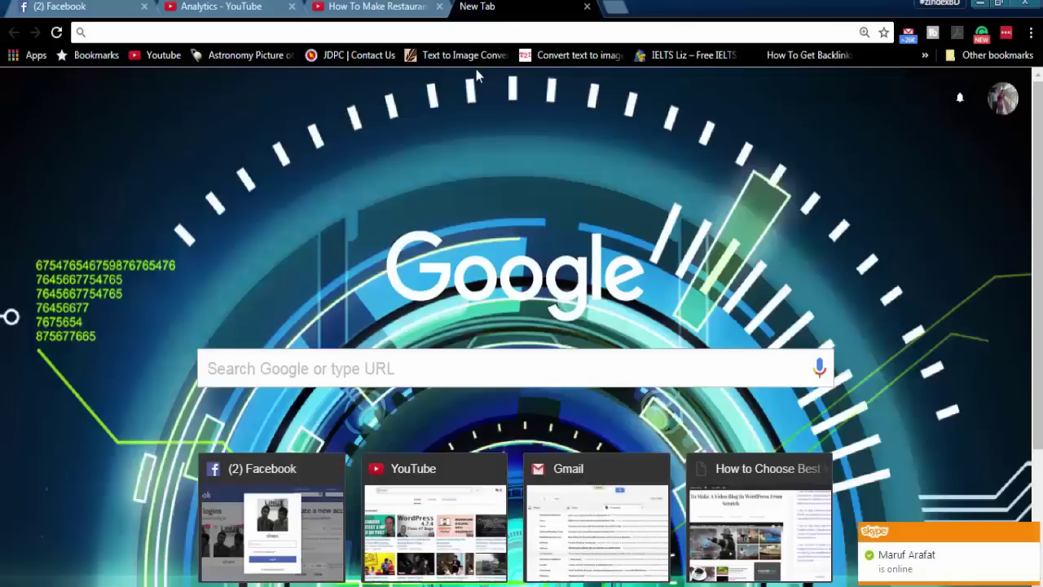
{"action": "type", "text": "gmail.com"}
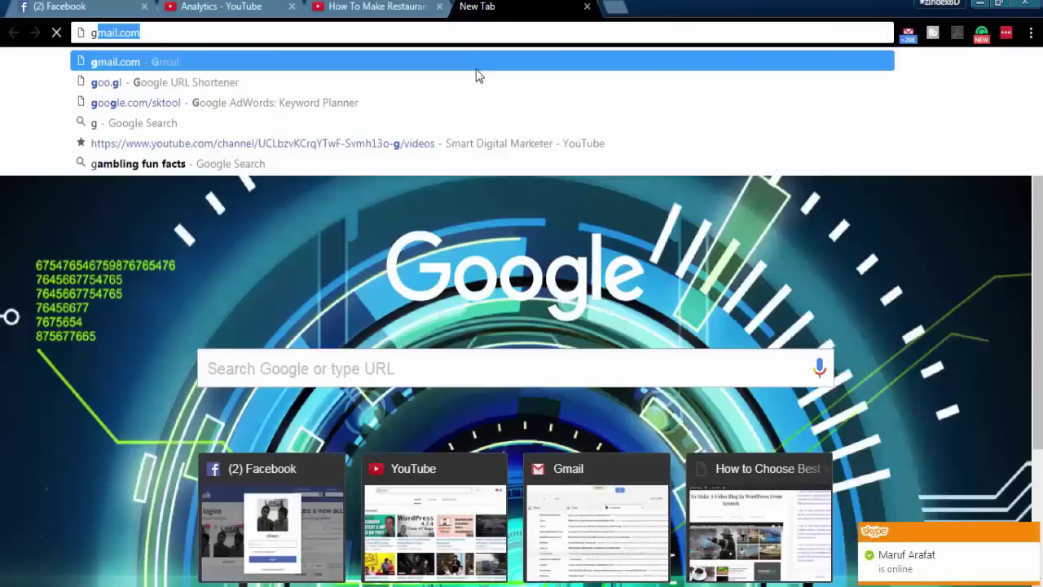
{"action": "key", "text": "Return"}
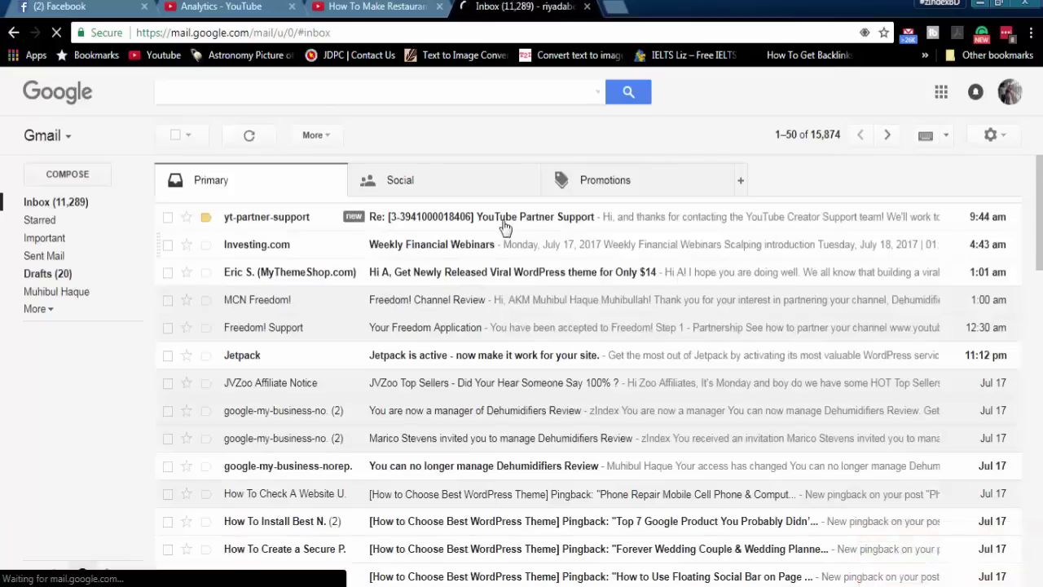
{"action": "left_click", "coordinate": [505, 226]}
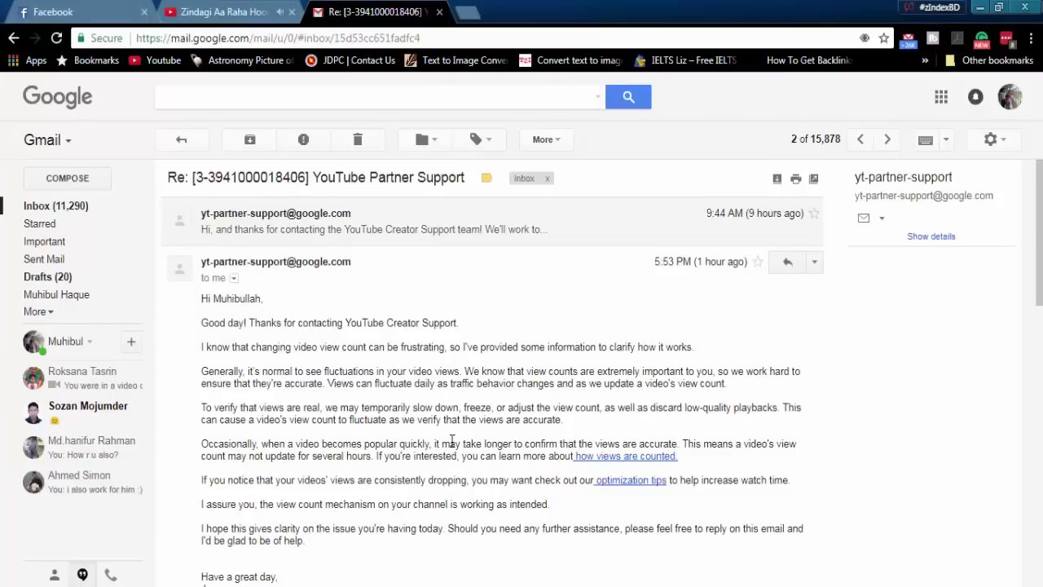
{"action": "scroll", "coordinate": [443, 441], "scroll_direction": "down", "scroll_amount": 1}
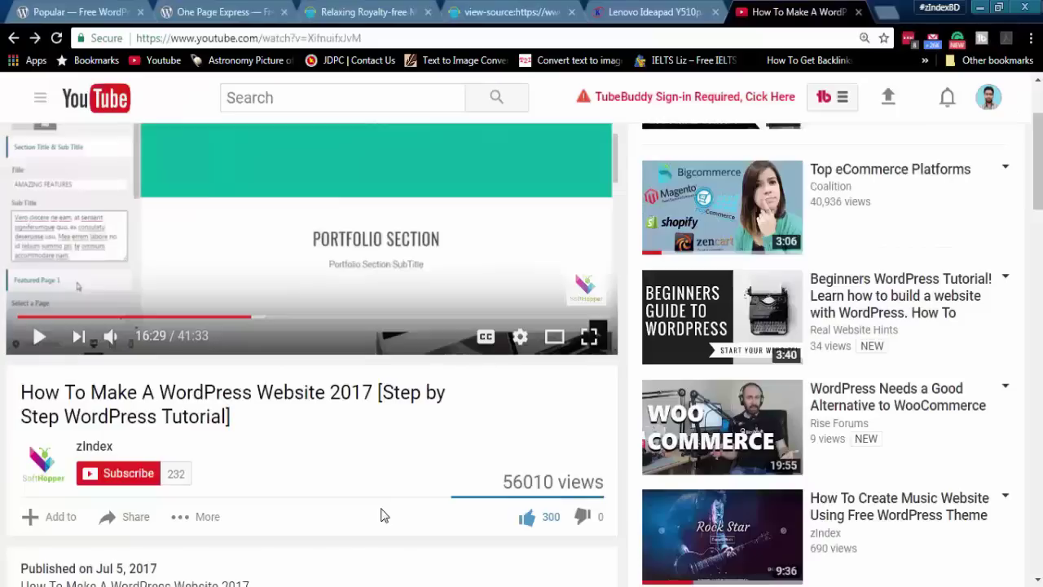
- Subscribe to zIndex and set its bell to 'Send me all notifications for this channel'
{"action": "scroll", "coordinate": [388, 509], "scroll_direction": "down", "scroll_amount": 2}
{"action": "scroll", "coordinate": [391, 505], "scroll_direction": "up", "scroll_amount": 3}
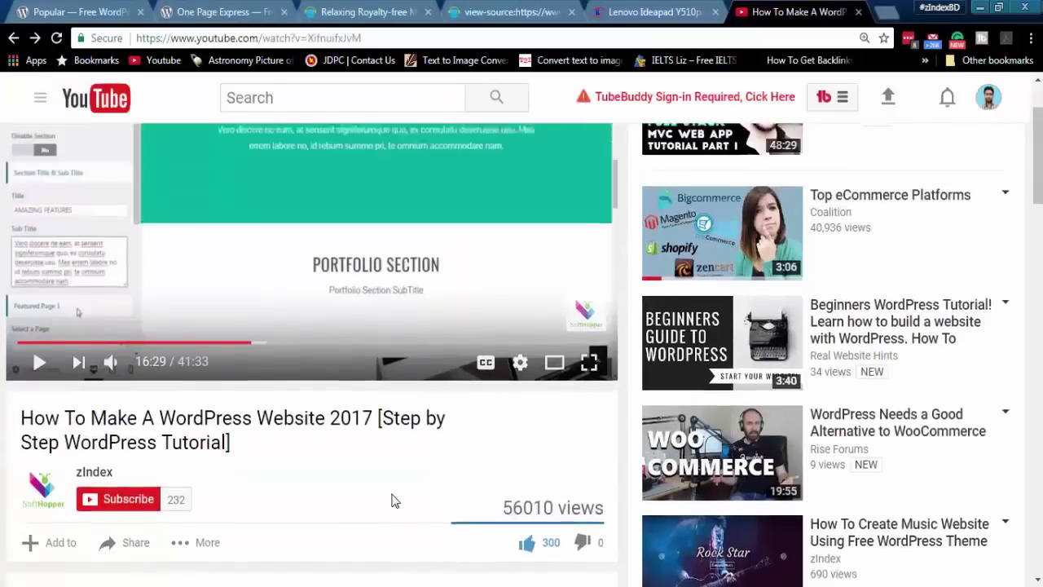
{"action": "scroll", "coordinate": [392, 500], "scroll_direction": "down", "scroll_amount": 2}
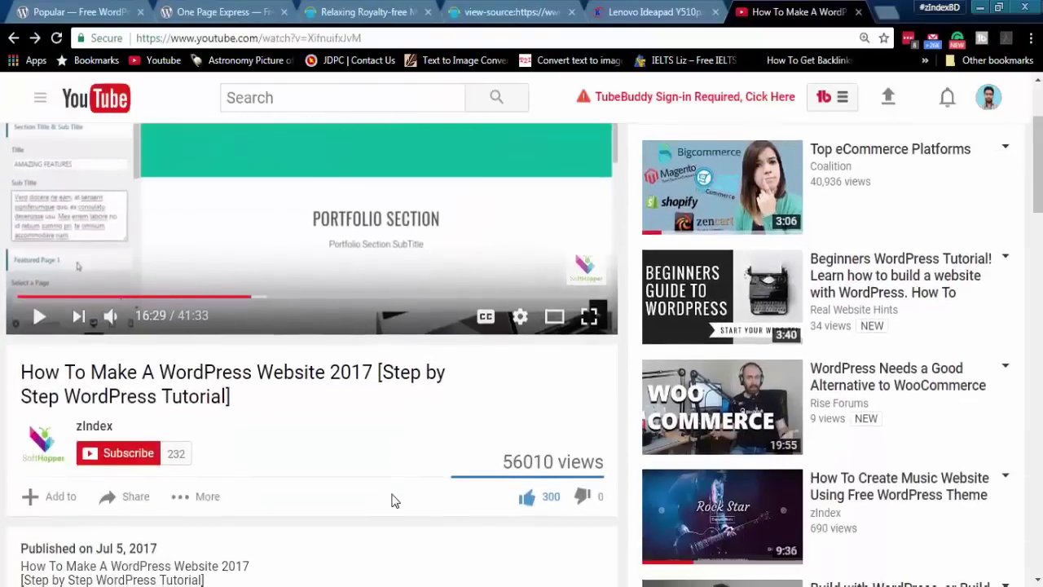
{"action": "scroll", "coordinate": [332, 456], "scroll_direction": "down", "scroll_amount": 1}
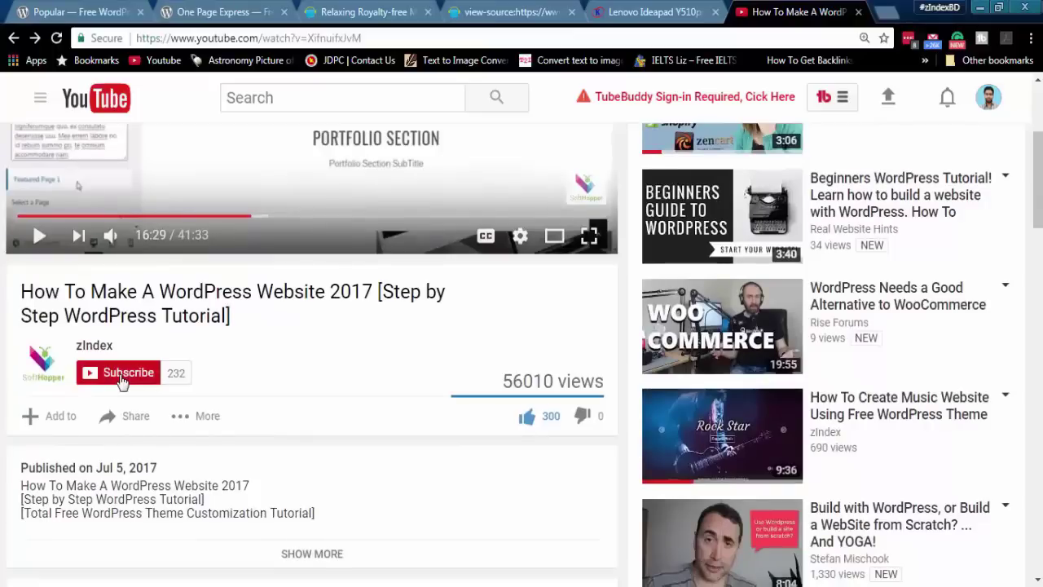
{"action": "left_click", "coordinate": [122, 380]}
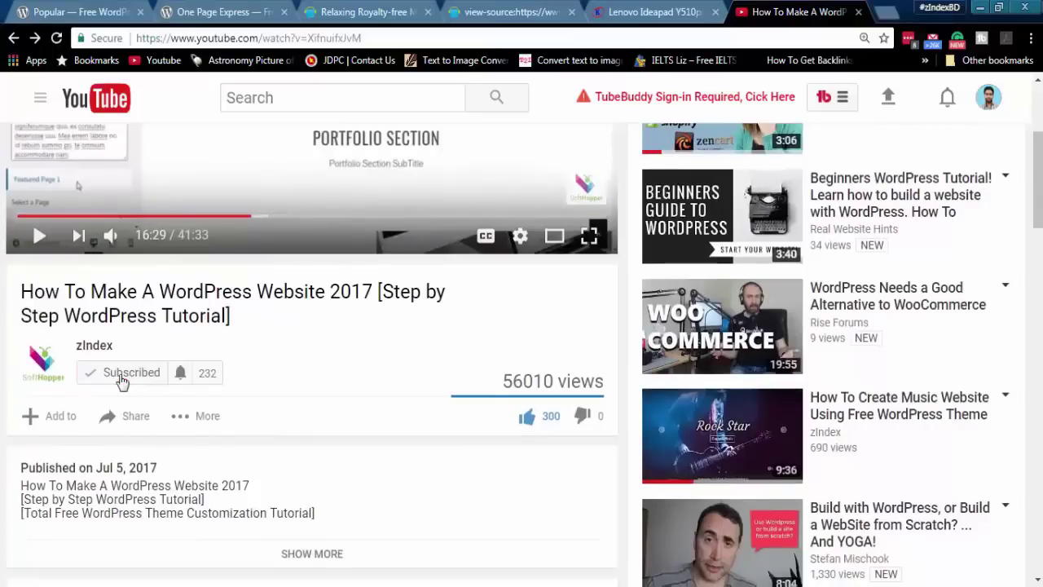
{"action": "left_click", "coordinate": [180, 376]}
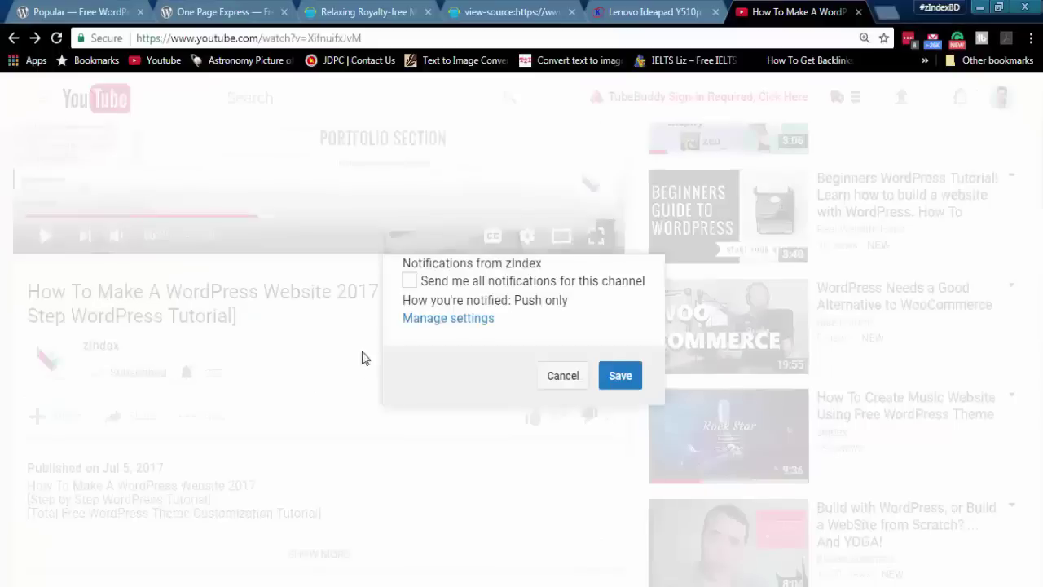
{"action": "left_click", "coordinate": [410, 282]}
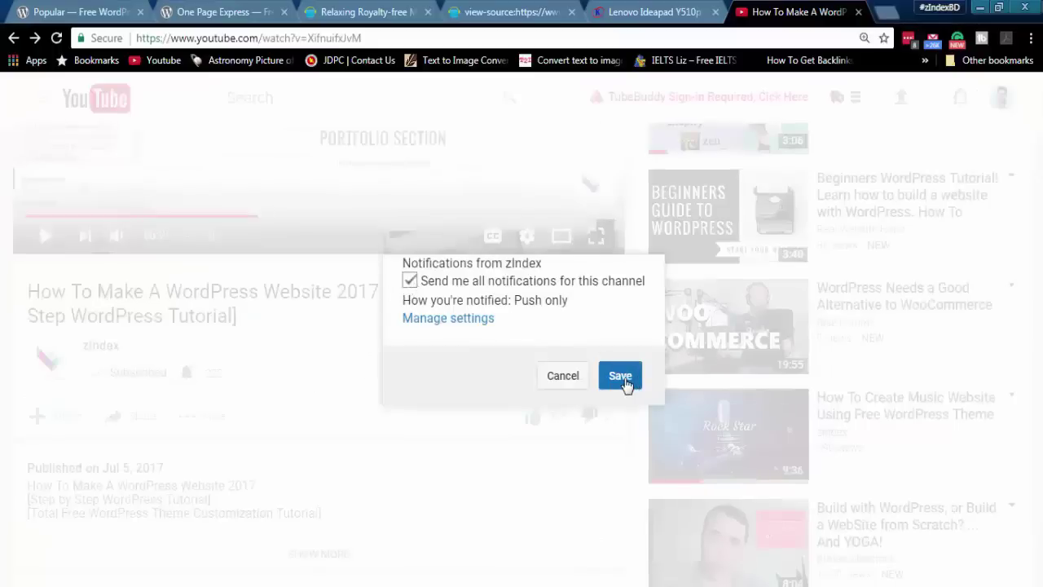